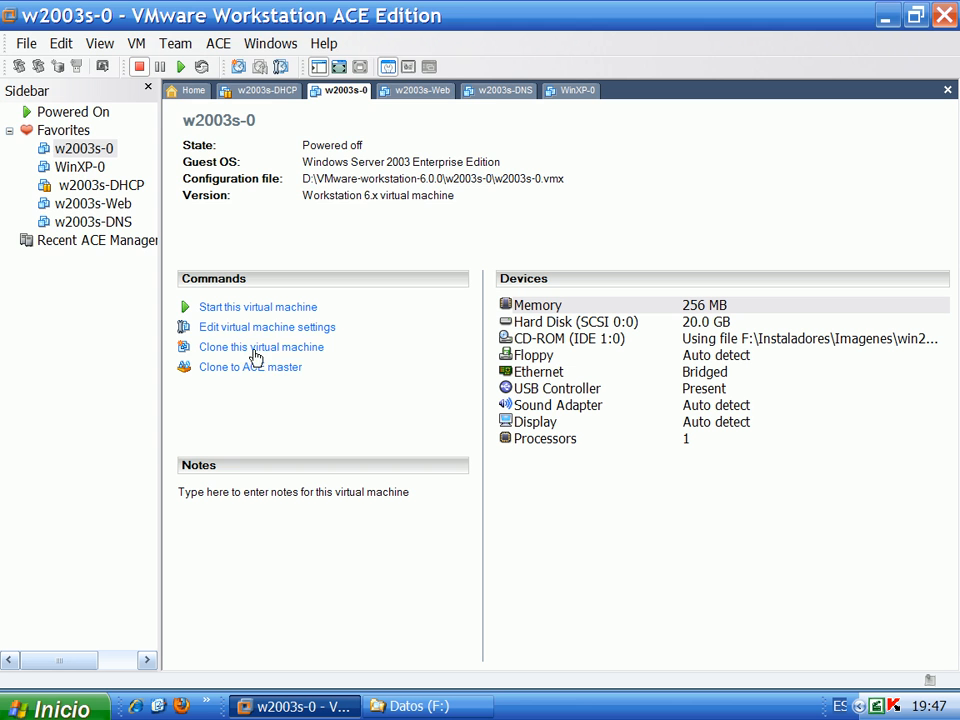
Start a full clone of w2003s-0 from its current state in the Clone Virtual Machine Wizard
click(250, 348)
click(333, 380)
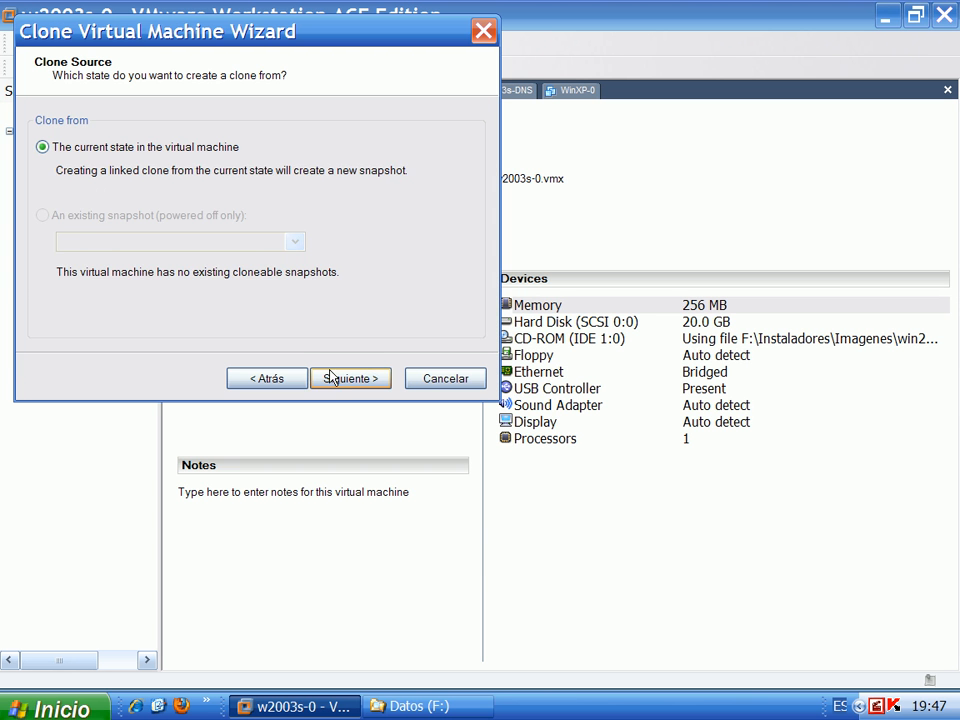
click(336, 380)
click(90, 227)
click(333, 374)
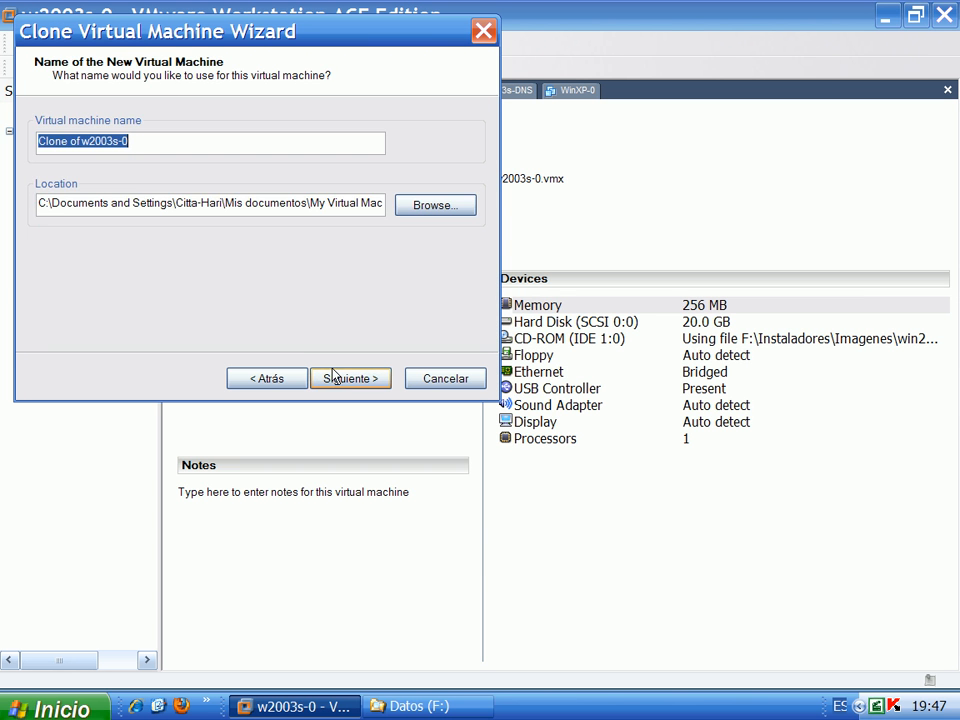
Rename the clone from 'Clone of w2003s-0' to w2003s-DC
drag(80, 142, 20, 141)
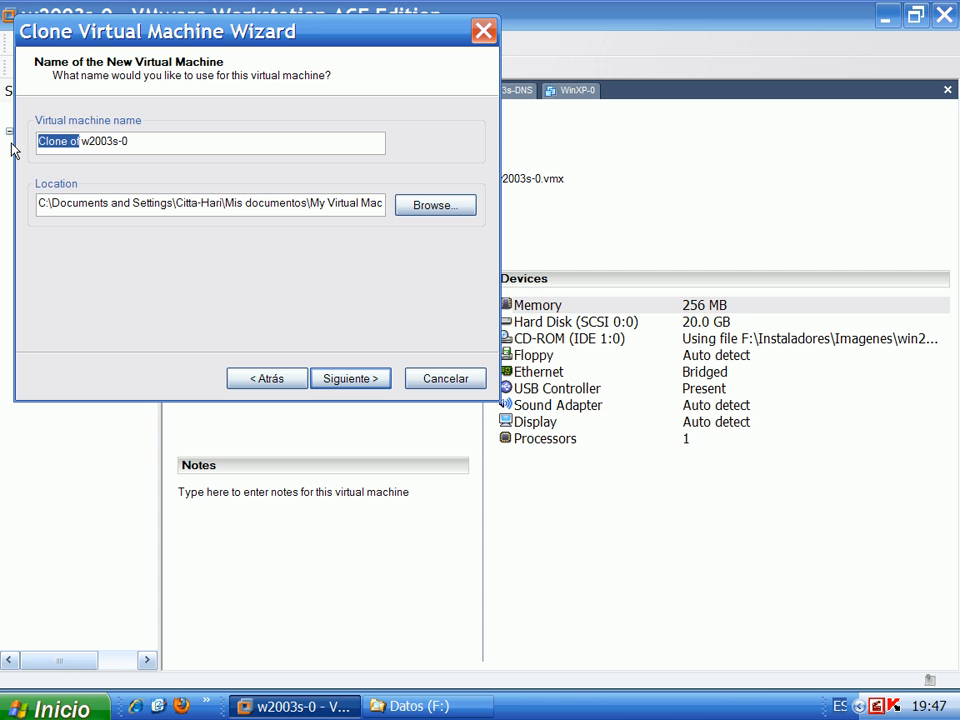
key(Delete)
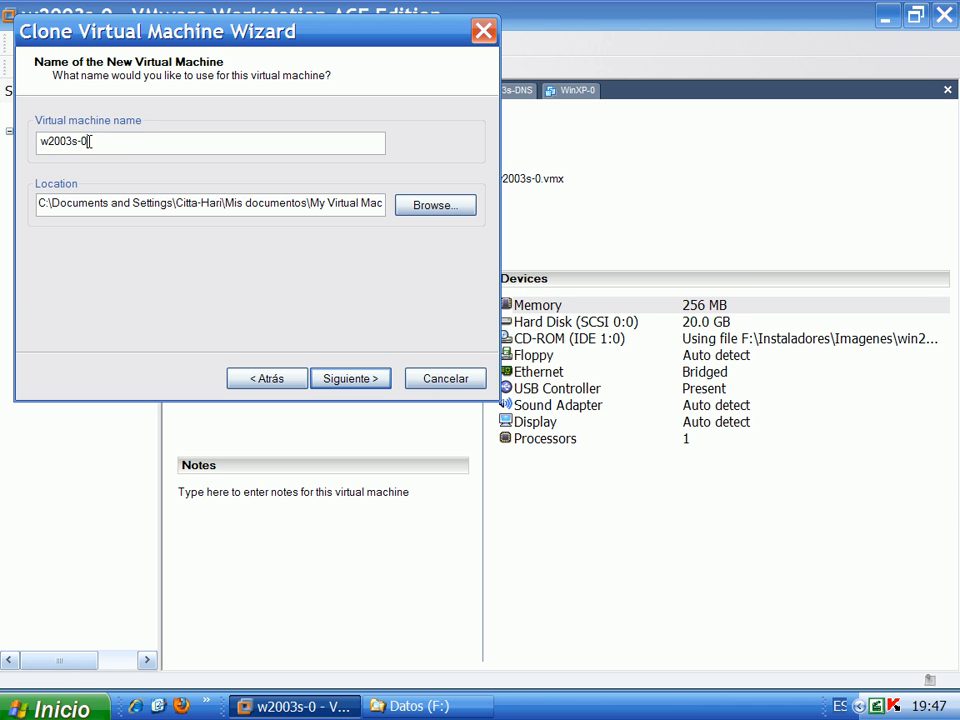
key(BackSpace)
text(DC)
click(42, 148)
key(BackSpace)
Browse to the VMware folder on Win7 (D:) as the clone's parent location
click(424, 208)
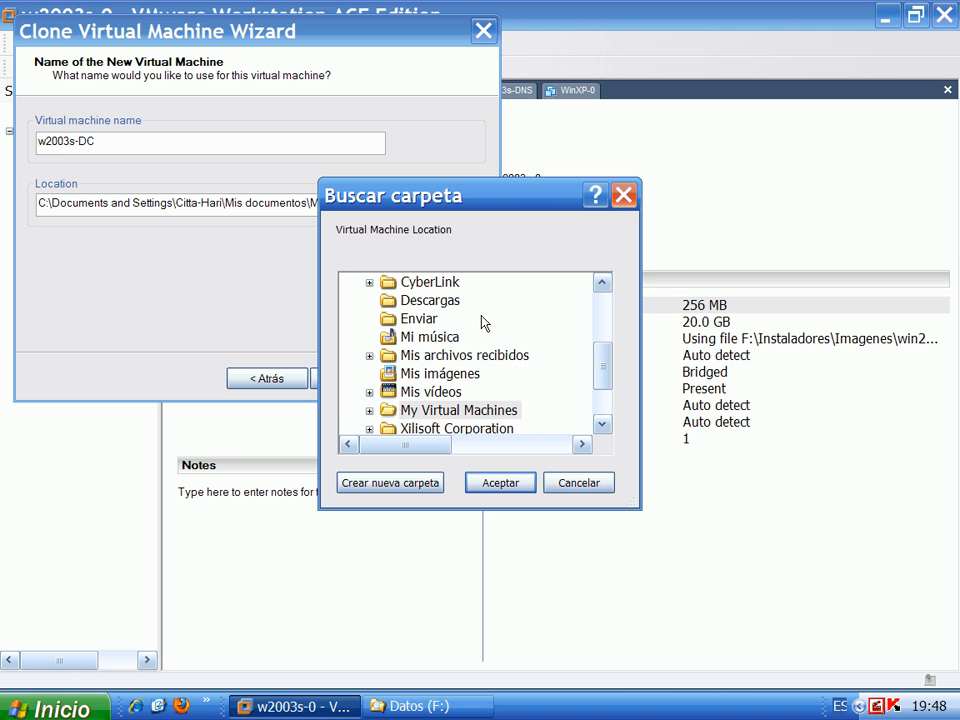
scroll(360, 386, down, 2)
click(349, 366)
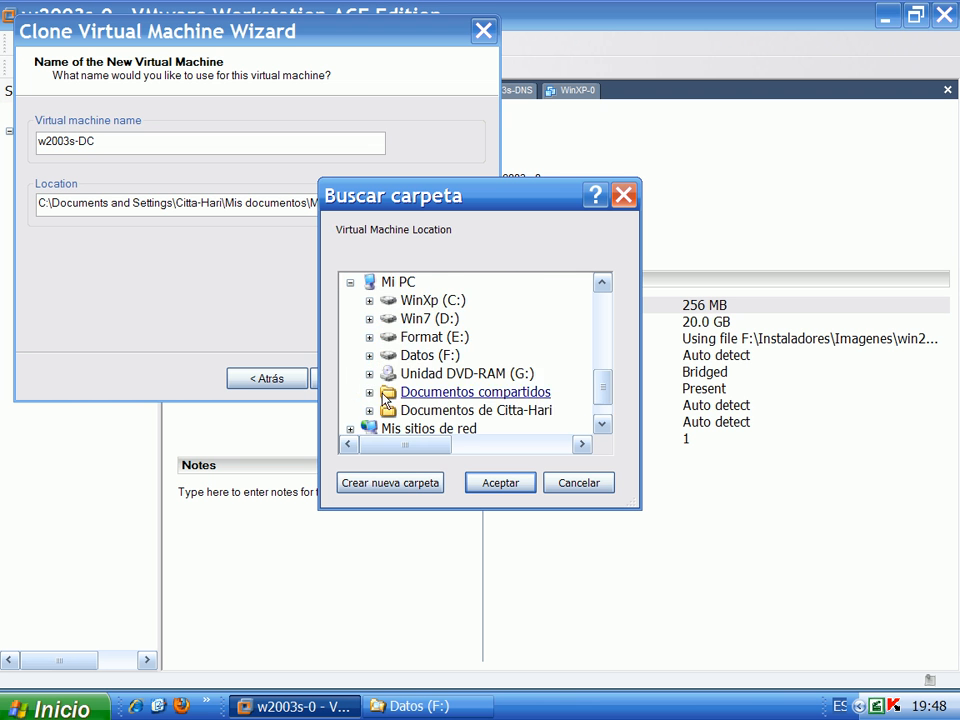
click(369, 301)
click(369, 283)
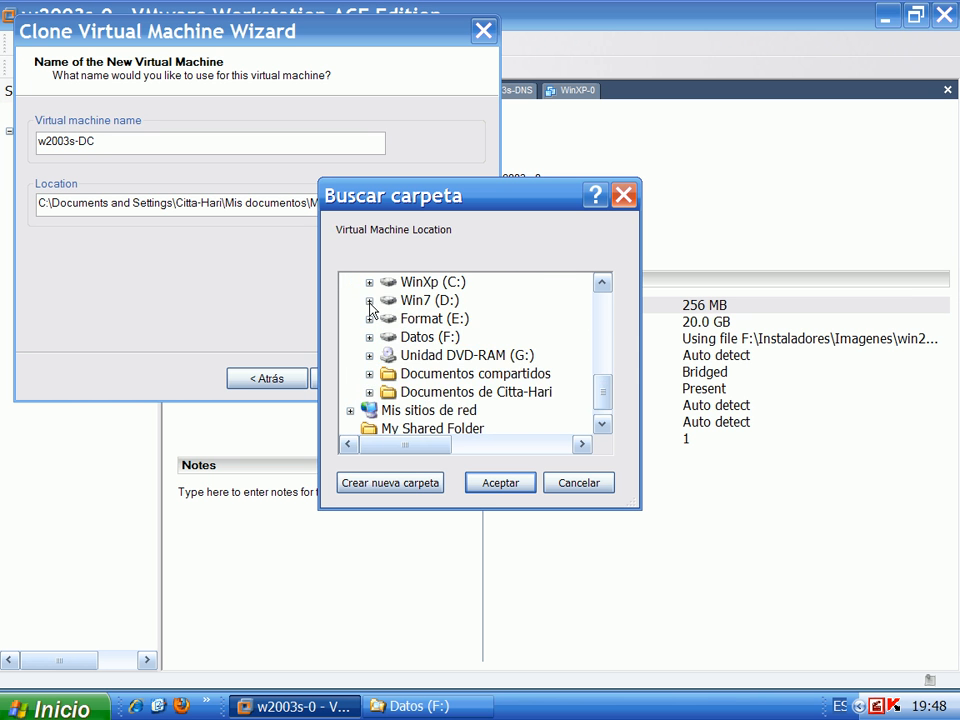
click(369, 301)
scroll(403, 364, down, 6)
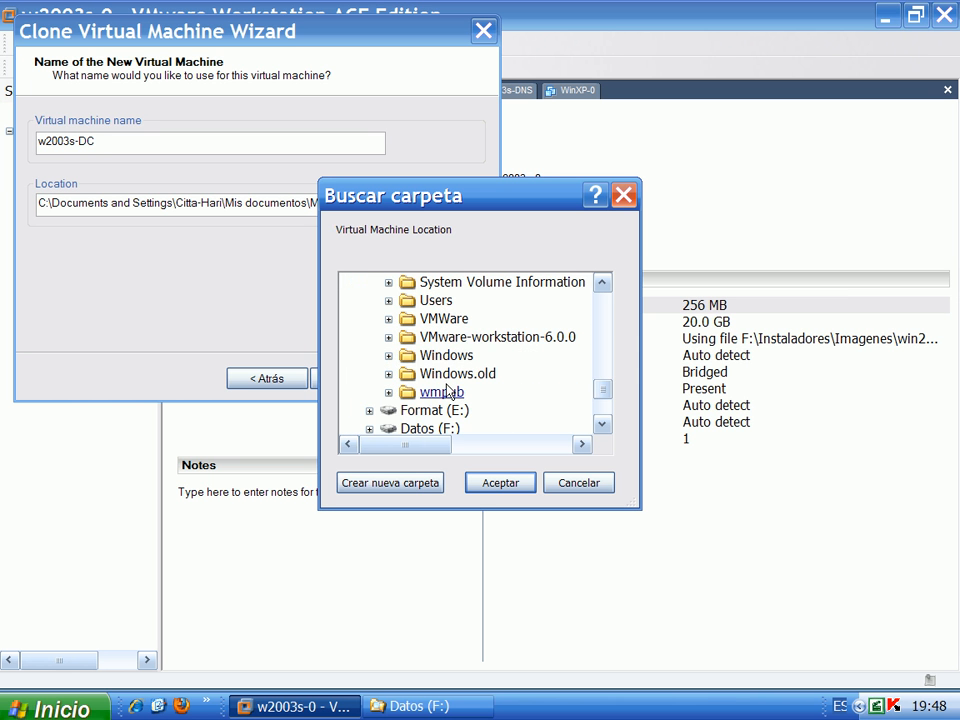
click(389, 319)
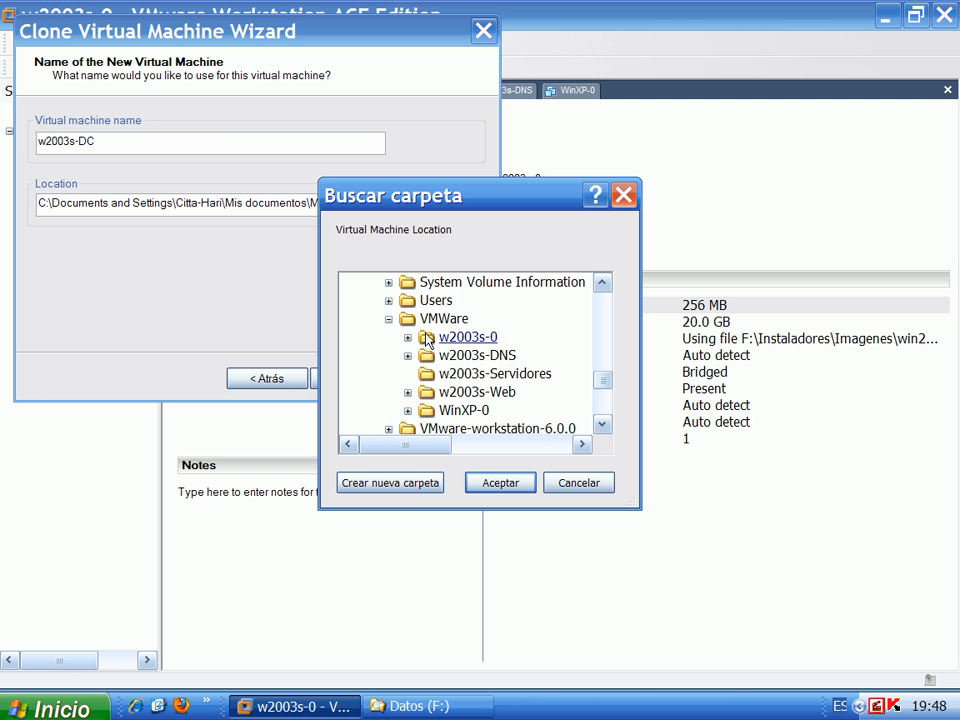
click(431, 322)
Create a new w2003s-DC folder under VMware, use it as the location and start cloning
click(404, 485)
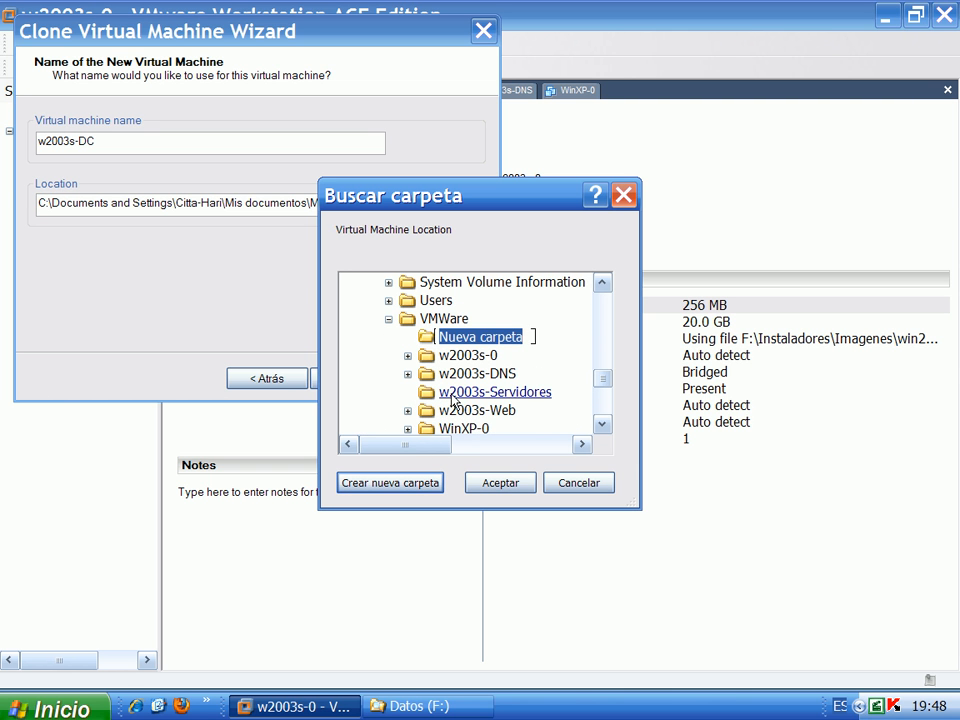
text(w20)
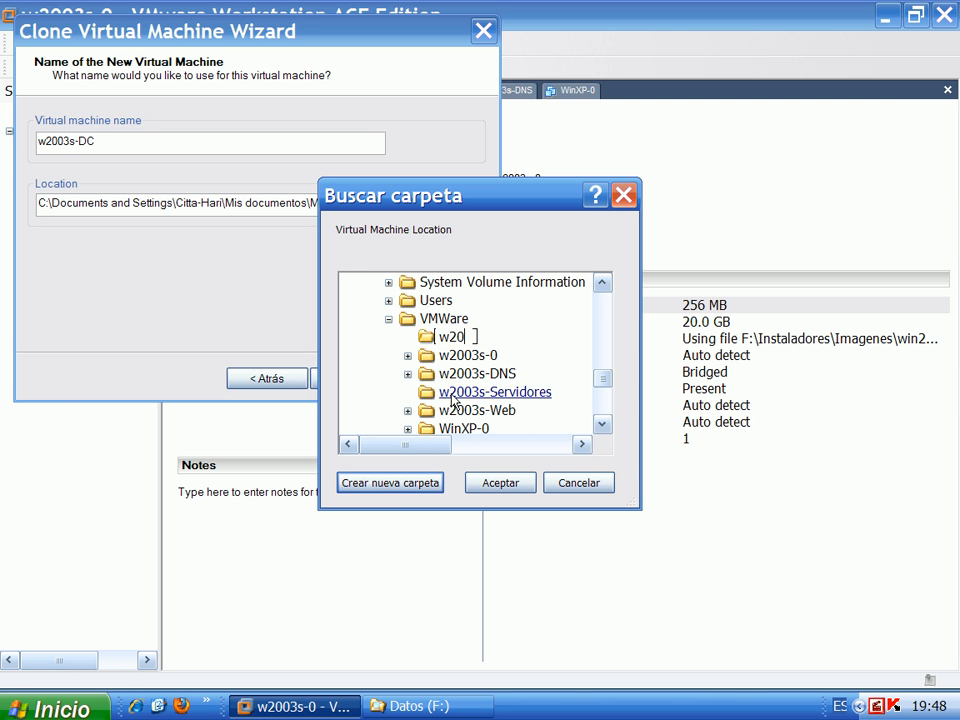
text(03s-DC)
key(Return)
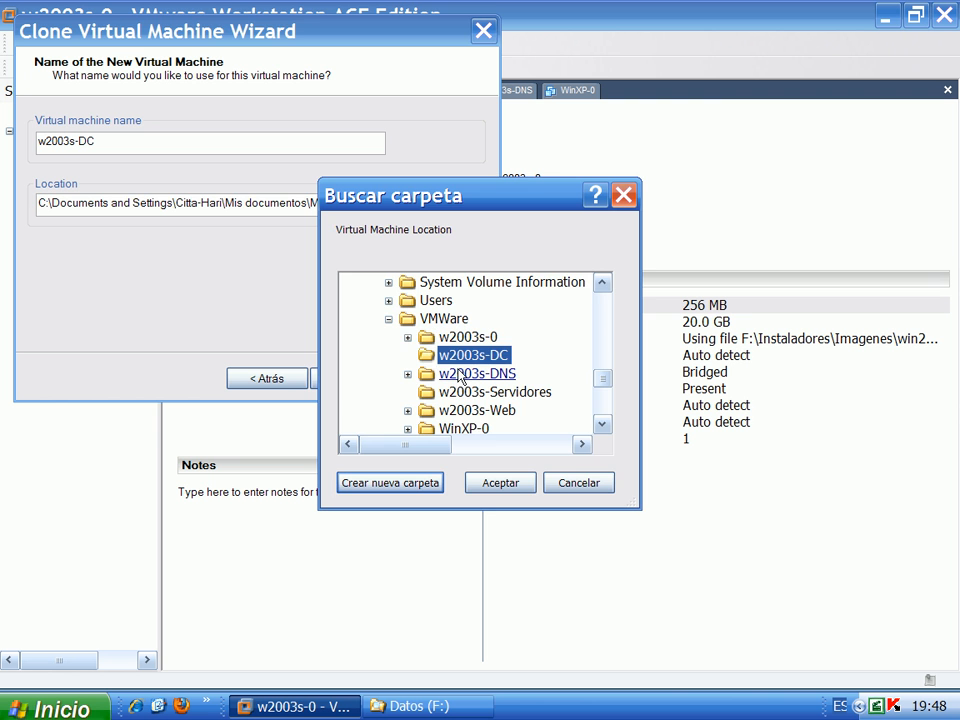
click(492, 484)
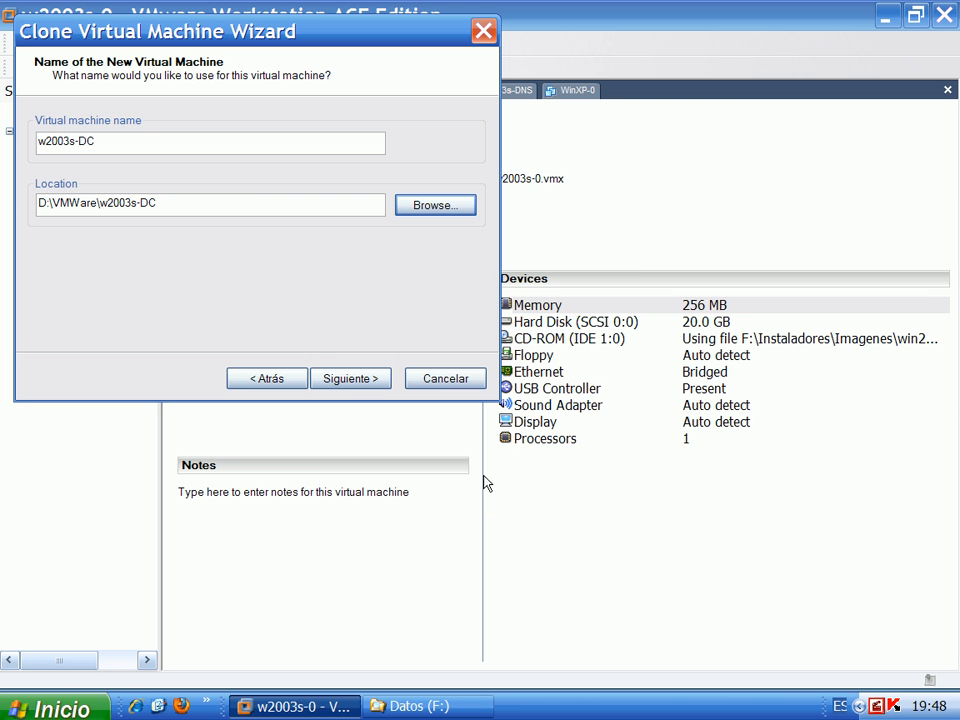
click(350, 380)
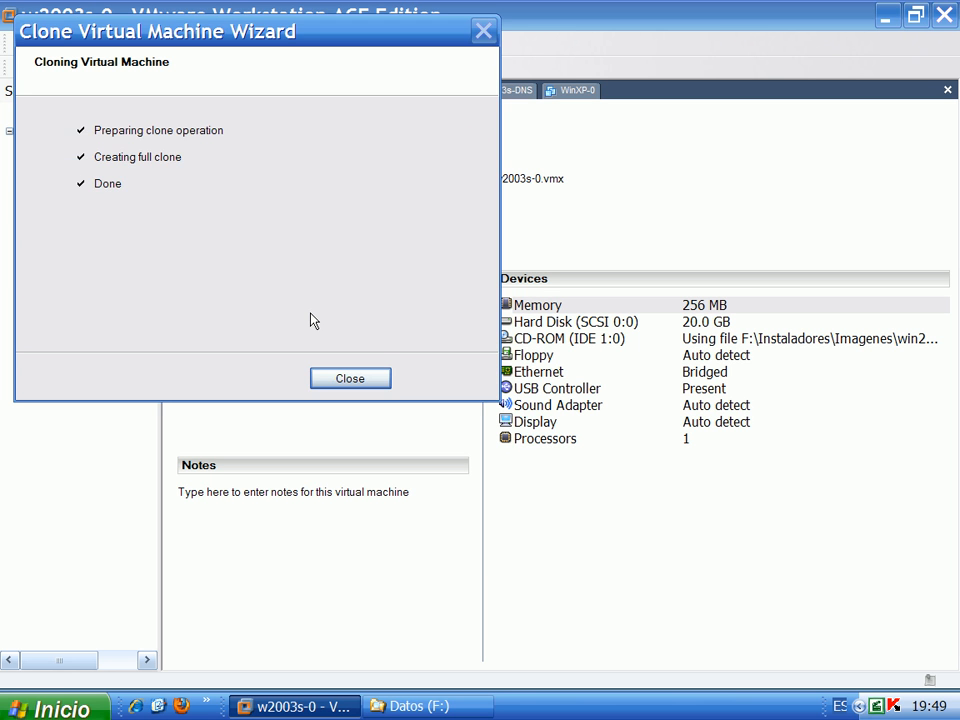
Close the Clone Virtual Machine Wizard once the w2003s-DC clone reports Done
click(350, 378)
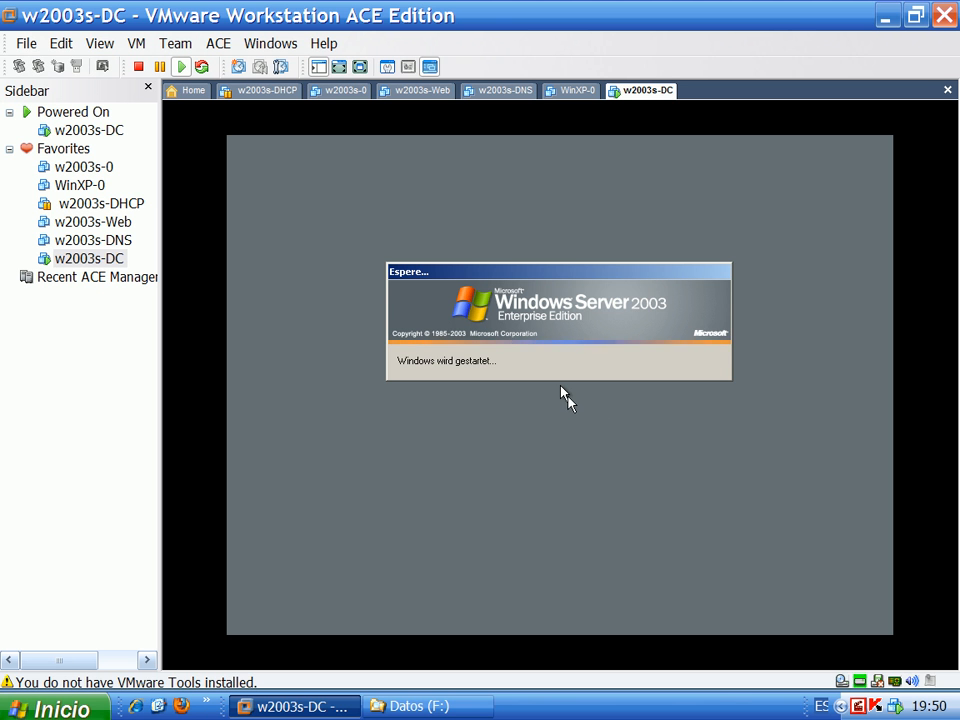
Log on to the w2003s-DC guest as Administrador using Ctrl-Alt-Ins and the password
click(562, 391)
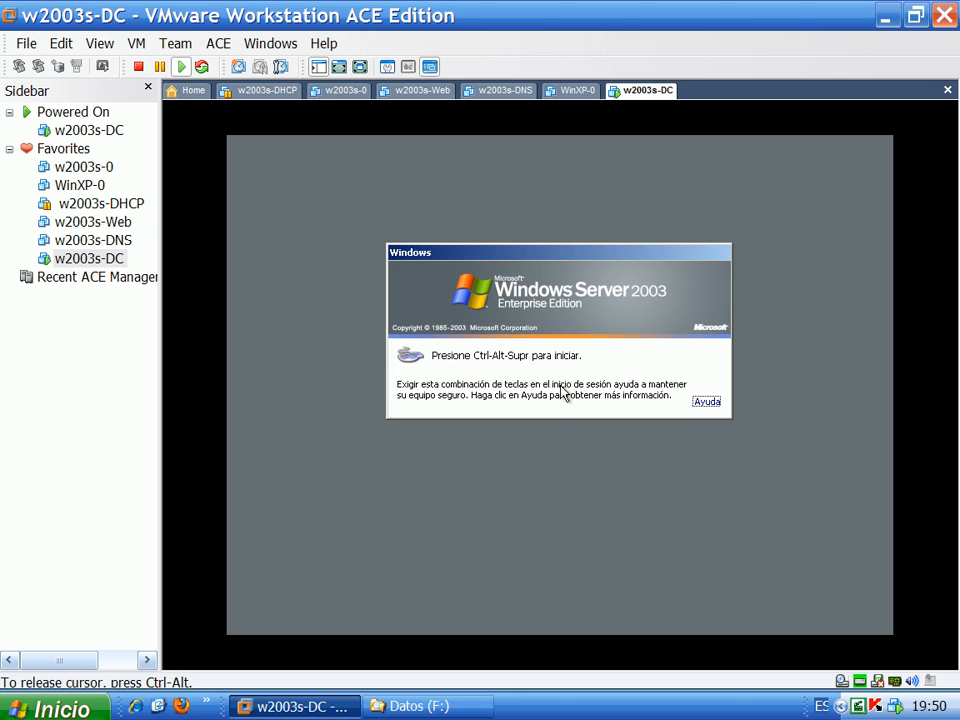
key(ctrl+alt+Insert)
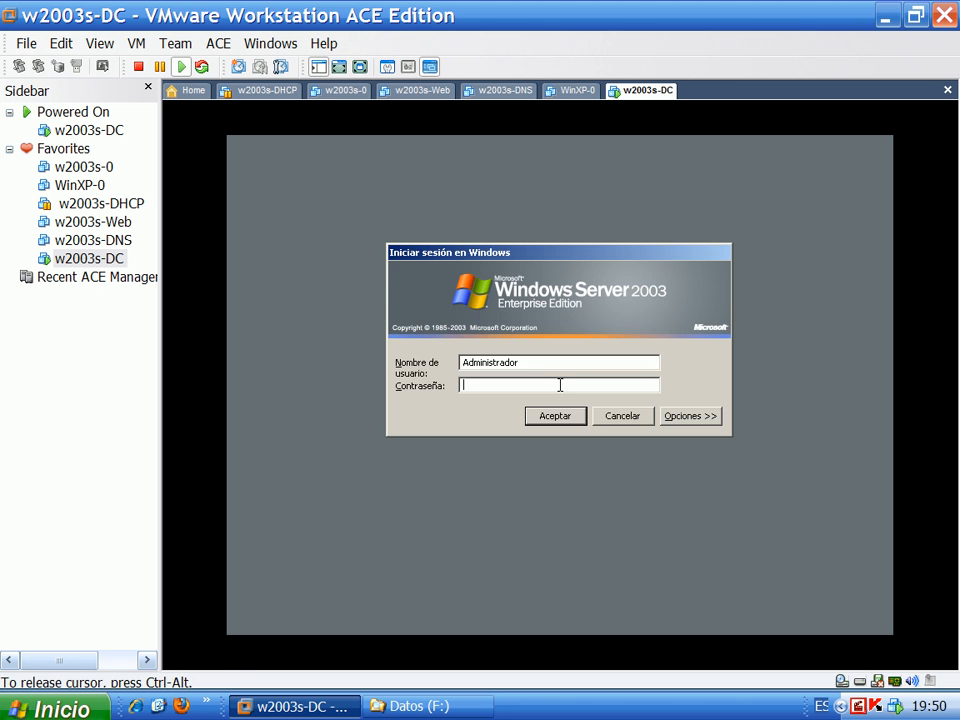
key(Return)
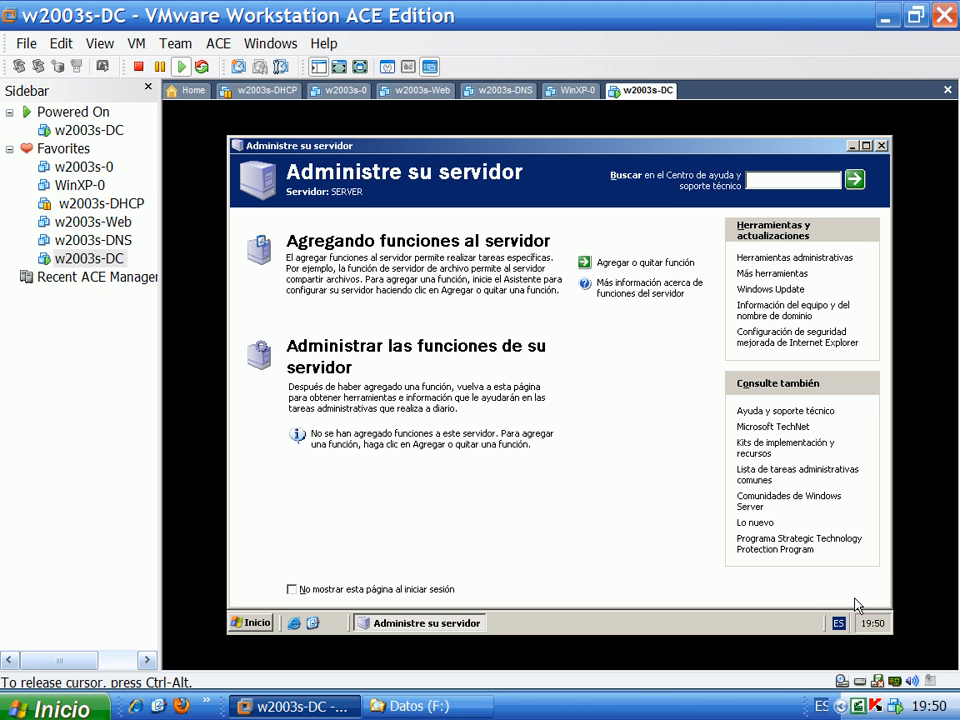
Open the TCP/IP properties of Conexión de área local from Conexiones de red
right_click(850, 624)
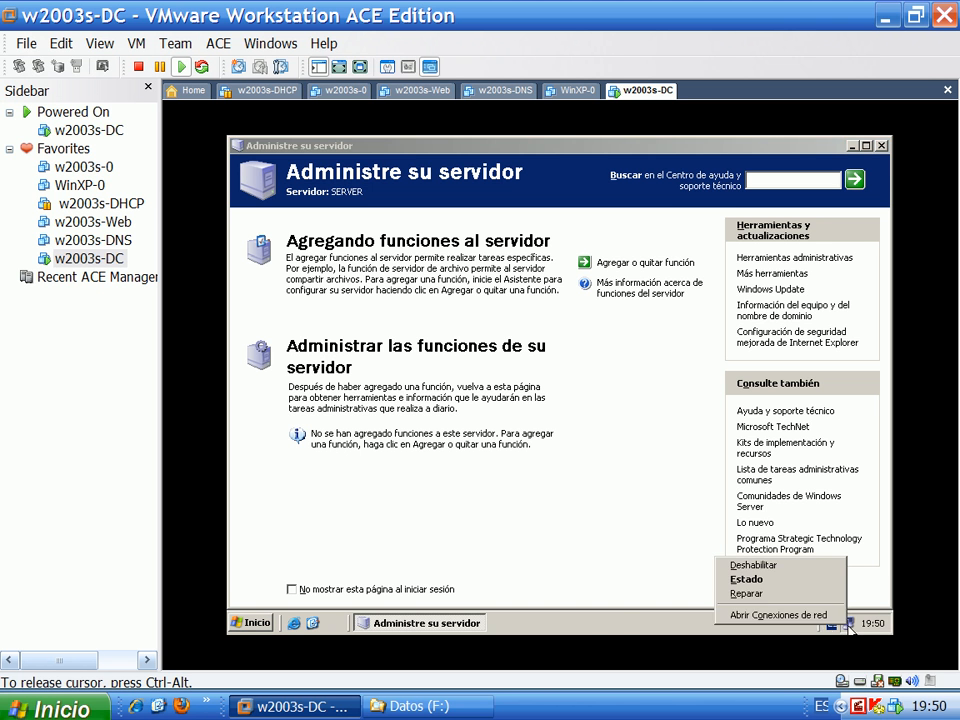
click(830, 615)
click(370, 388)
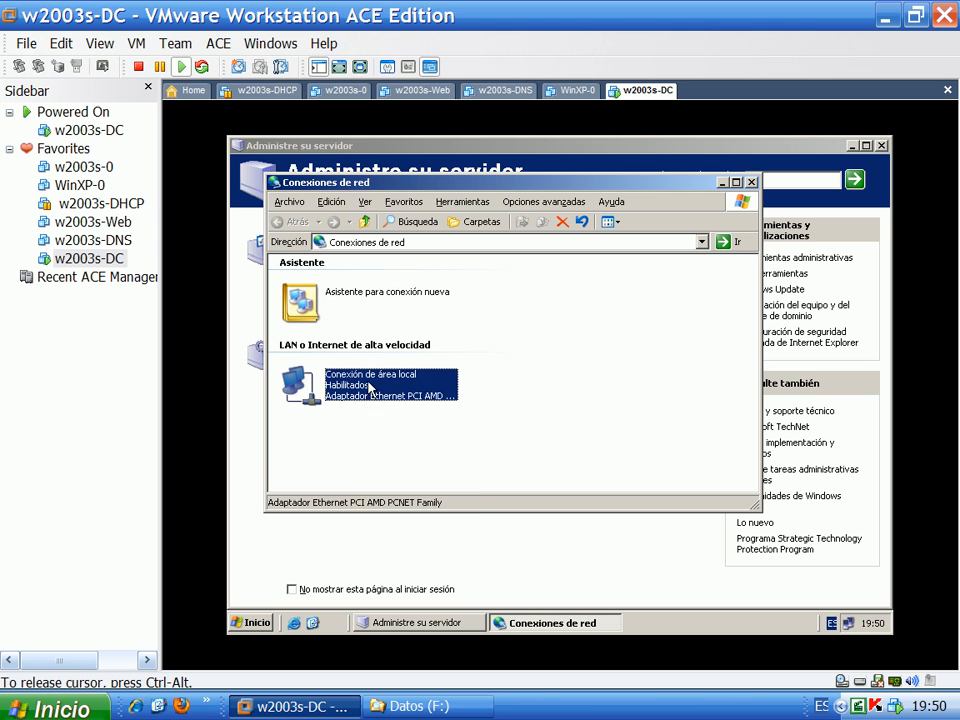
right_click(370, 390)
click(385, 510)
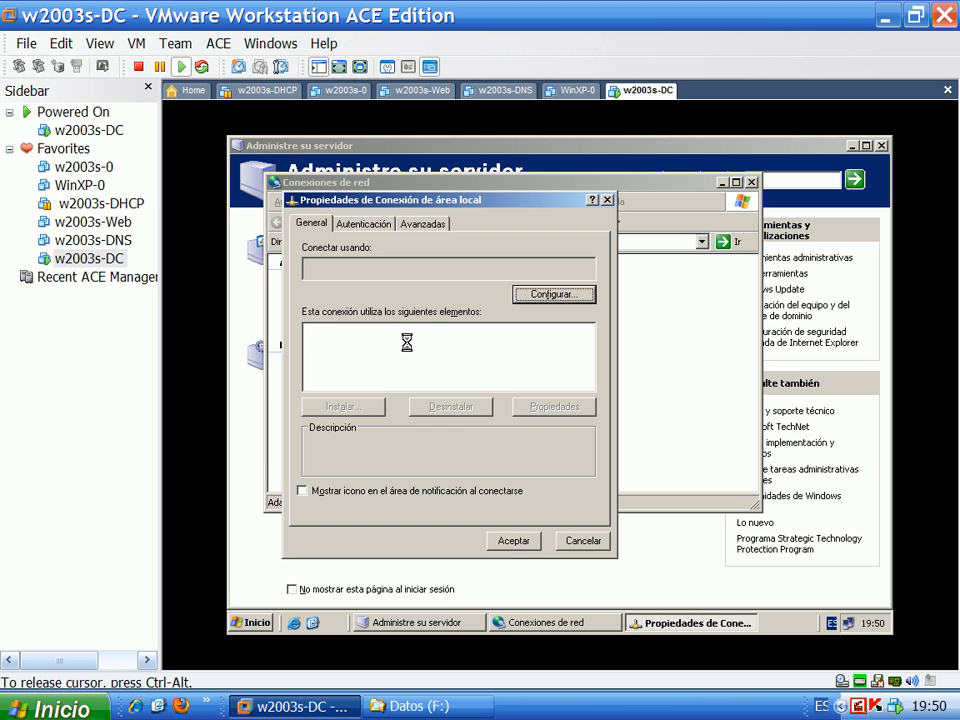
click(380, 374)
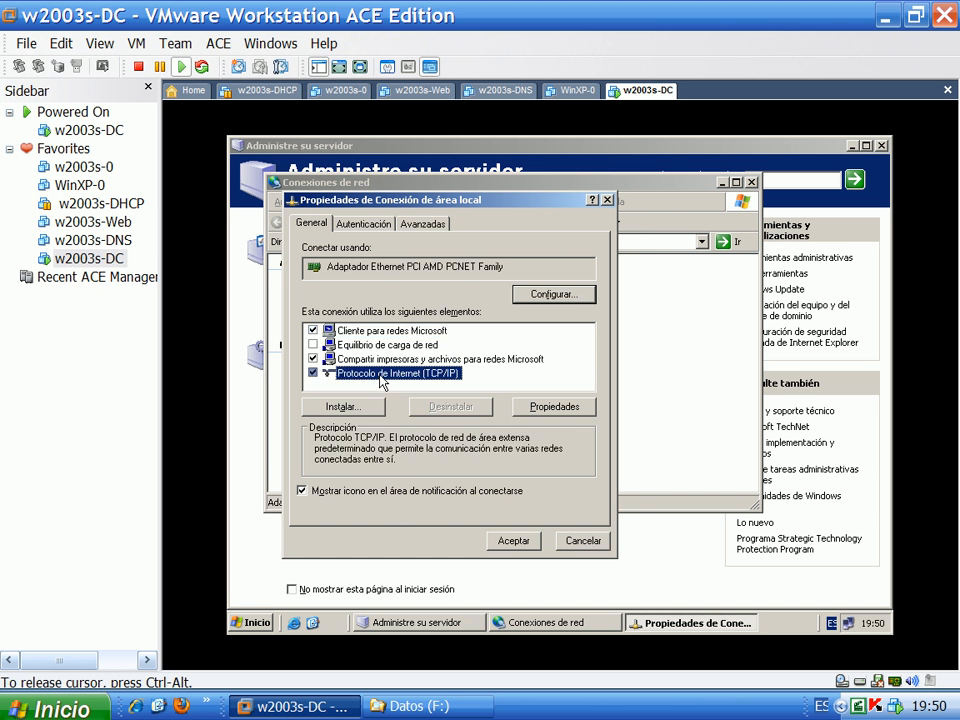
double_click(380, 378)
Set static IP 192.168.1.30, gateway 192.168.1.1 and preferred DNS 192.168.1.30, and apply
click(340, 359)
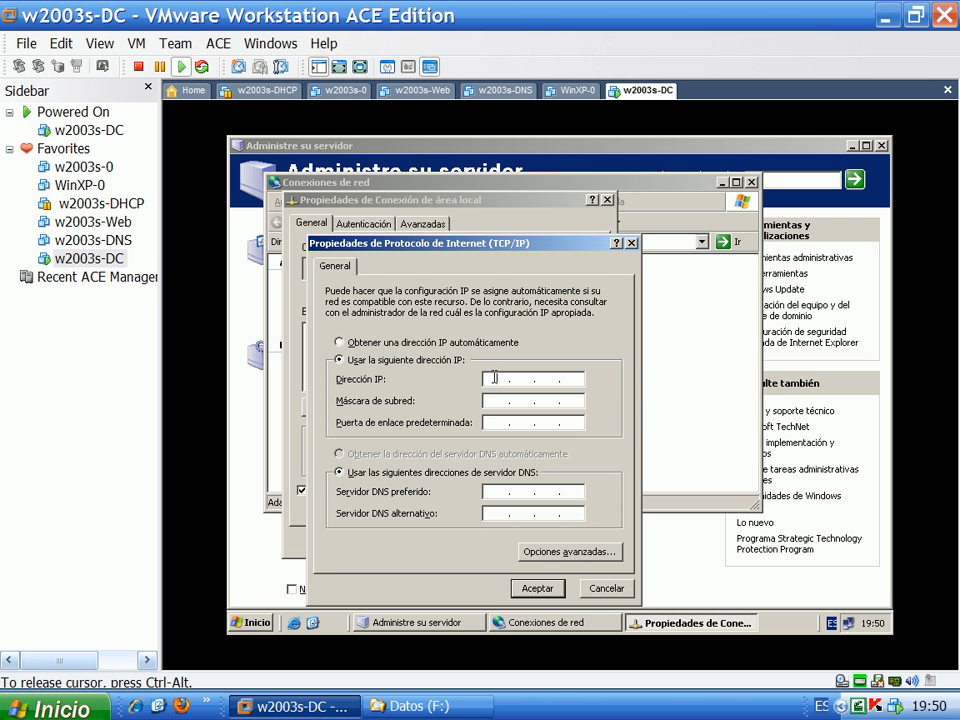
text(192 . 168 . 1 . 3)
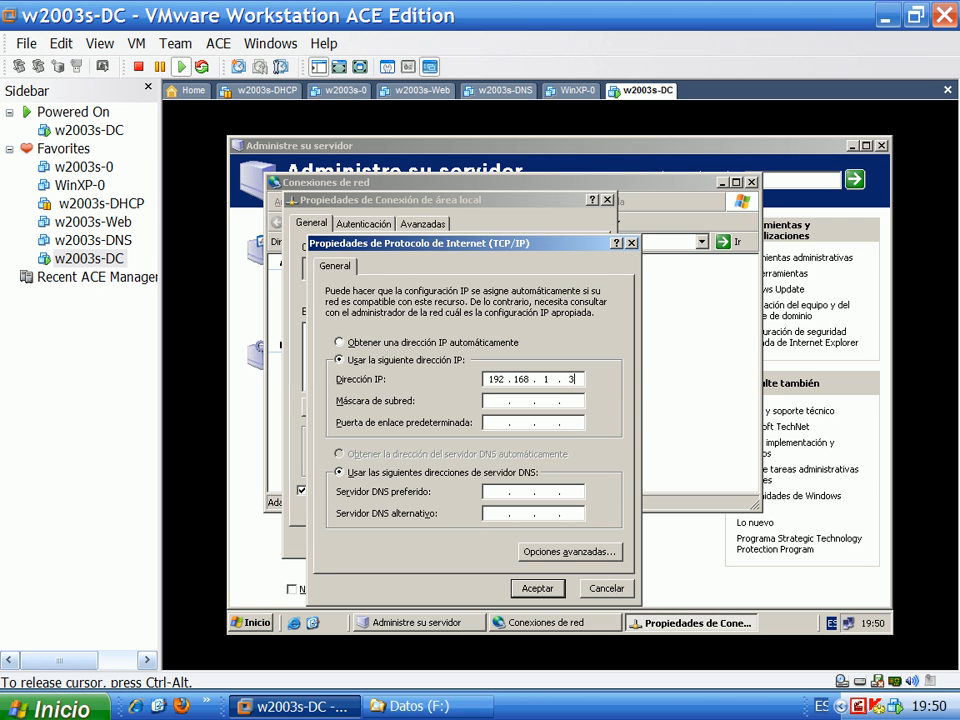
text(0)
key(Tab)
click(495, 422)
text(1)
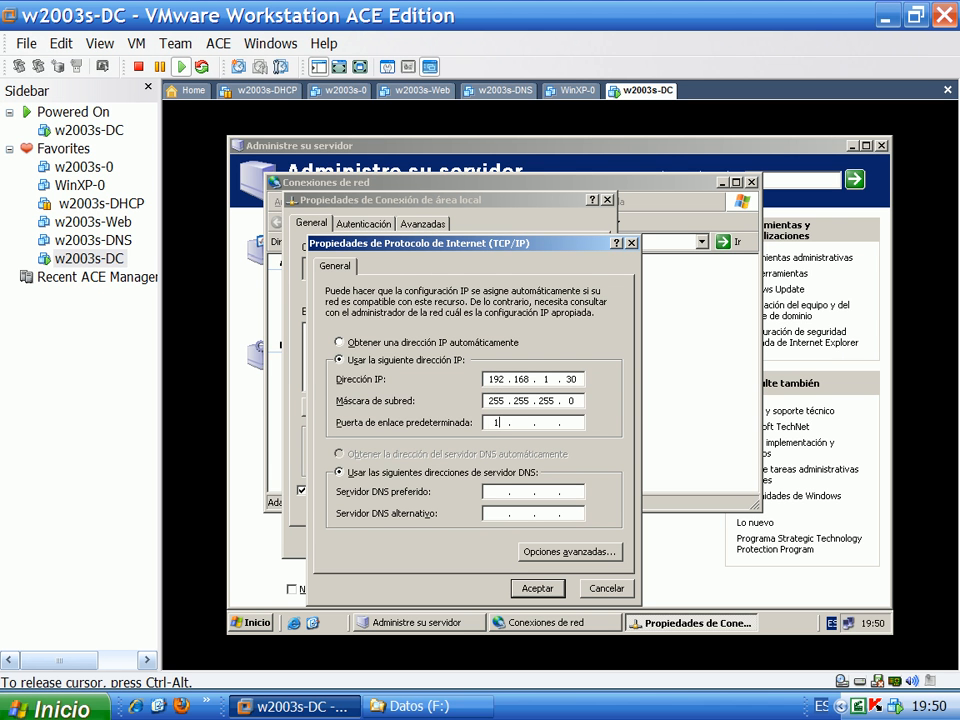
text(92 . 168 . 1 . 30)
double_click(570, 422)
text(1)
click(490, 491)
text(192 . 168 . 1 . 30)
click(538, 590)
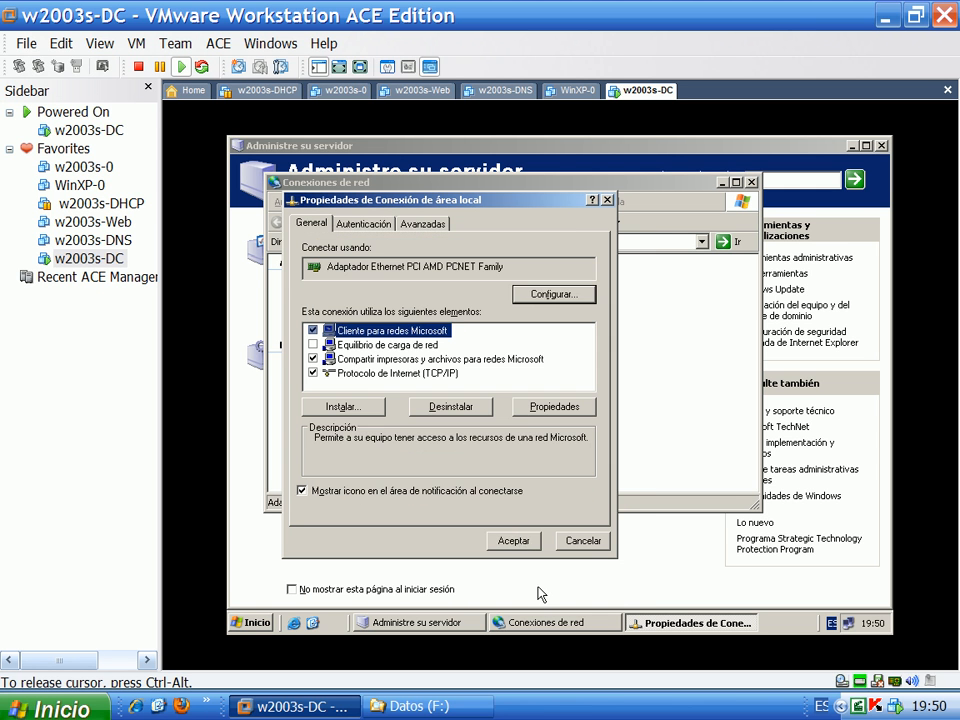
click(514, 541)
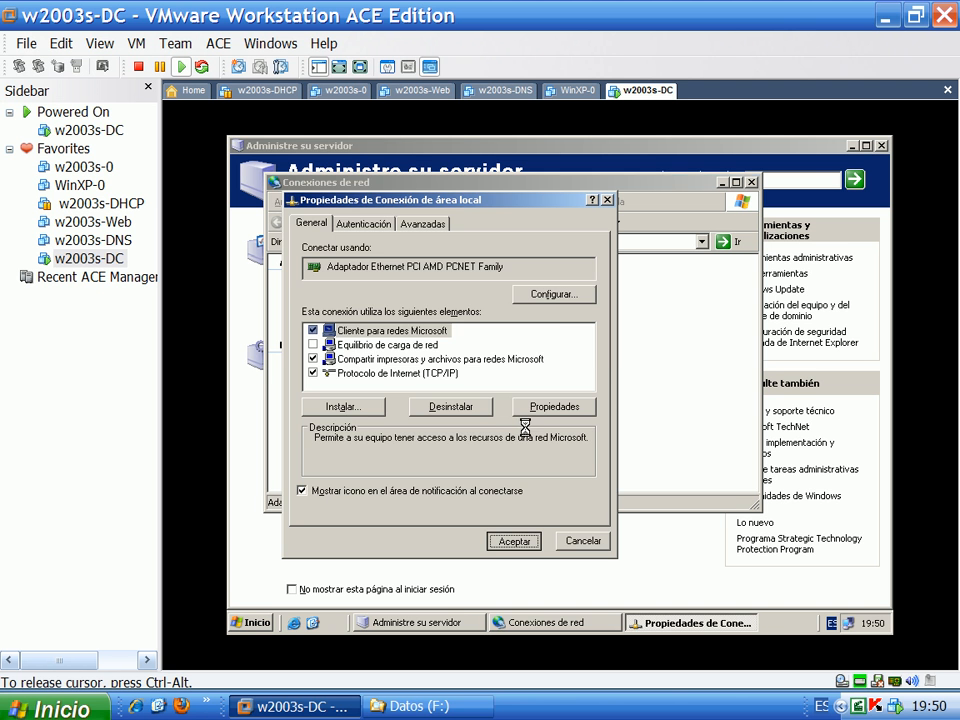
Repair Conexión de área local, acknowledge it, and close Conexiones de red
right_click(366, 399)
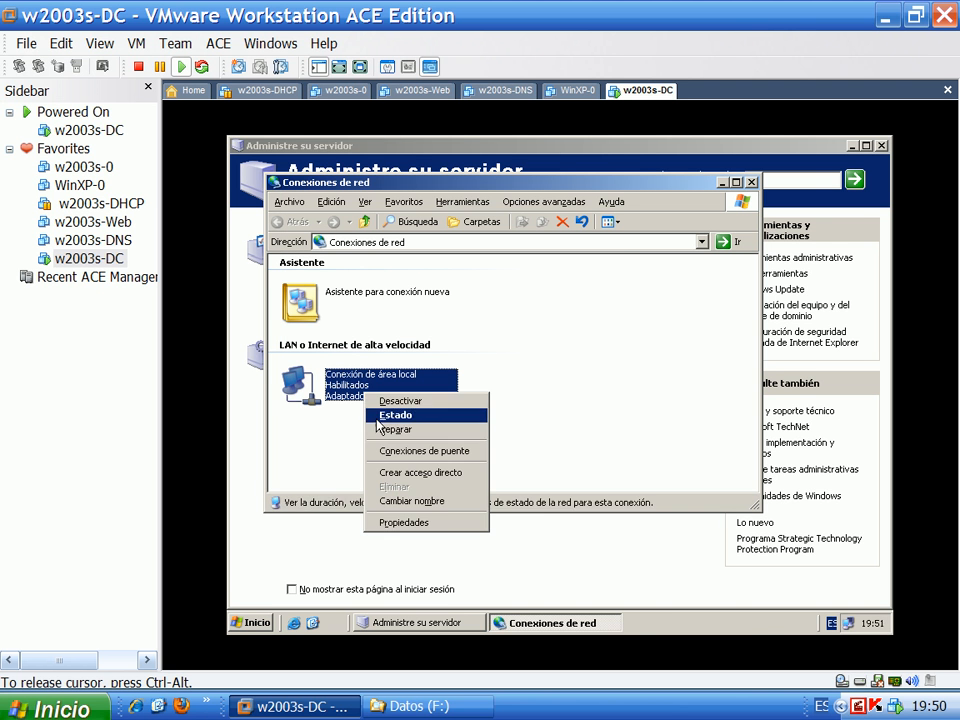
click(391, 430)
click(563, 419)
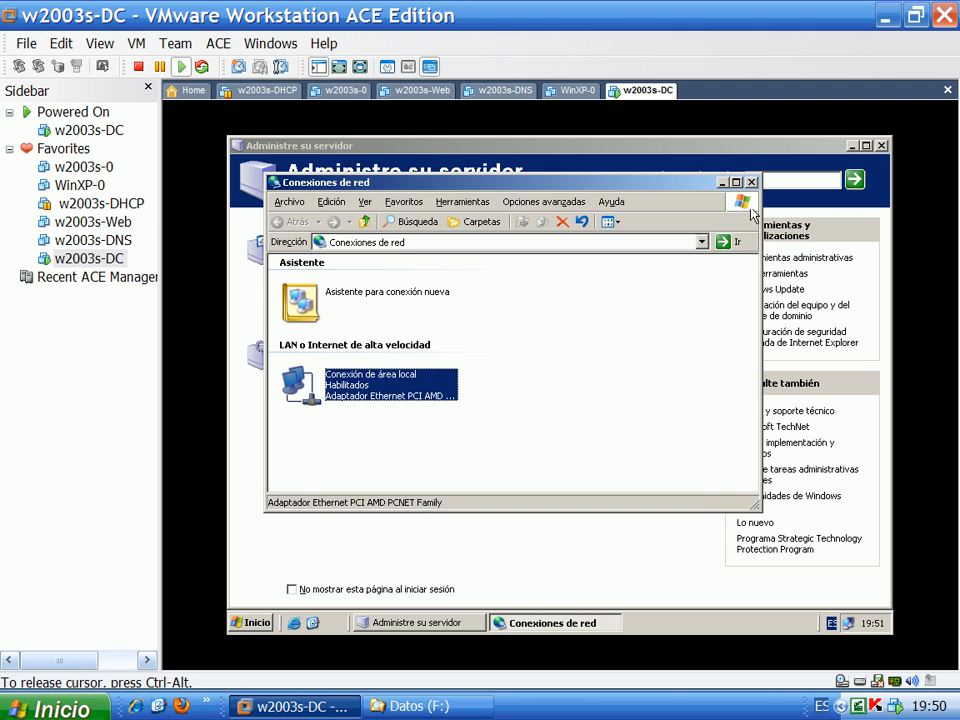
key(alt+F4)
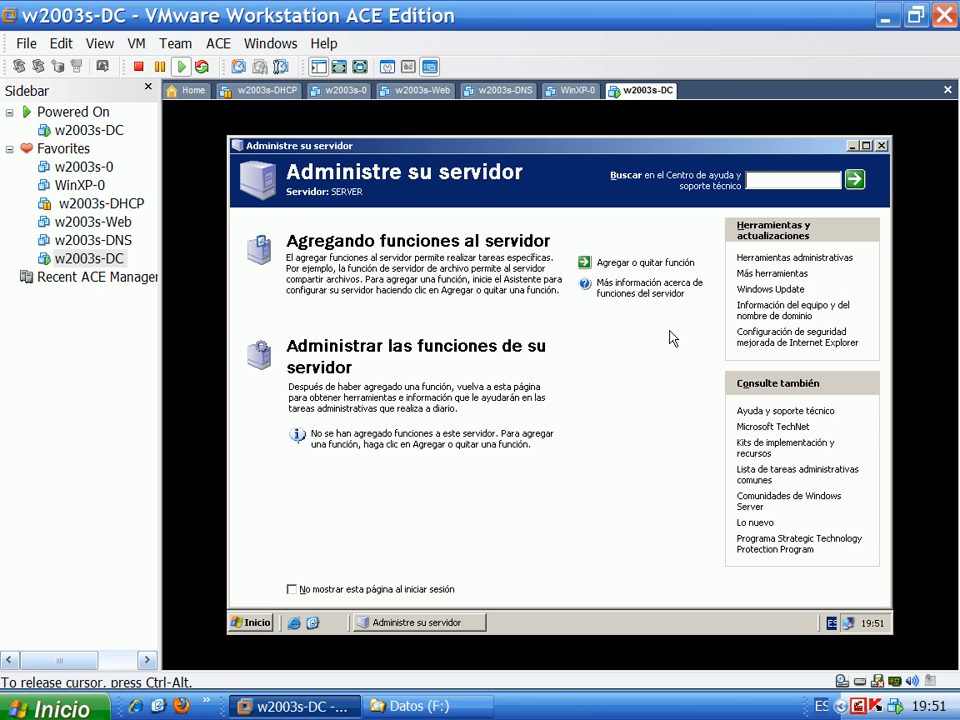
Start the Agregar o quitar función wizard; type dcpromo in Run but cancel it
click(652, 263)
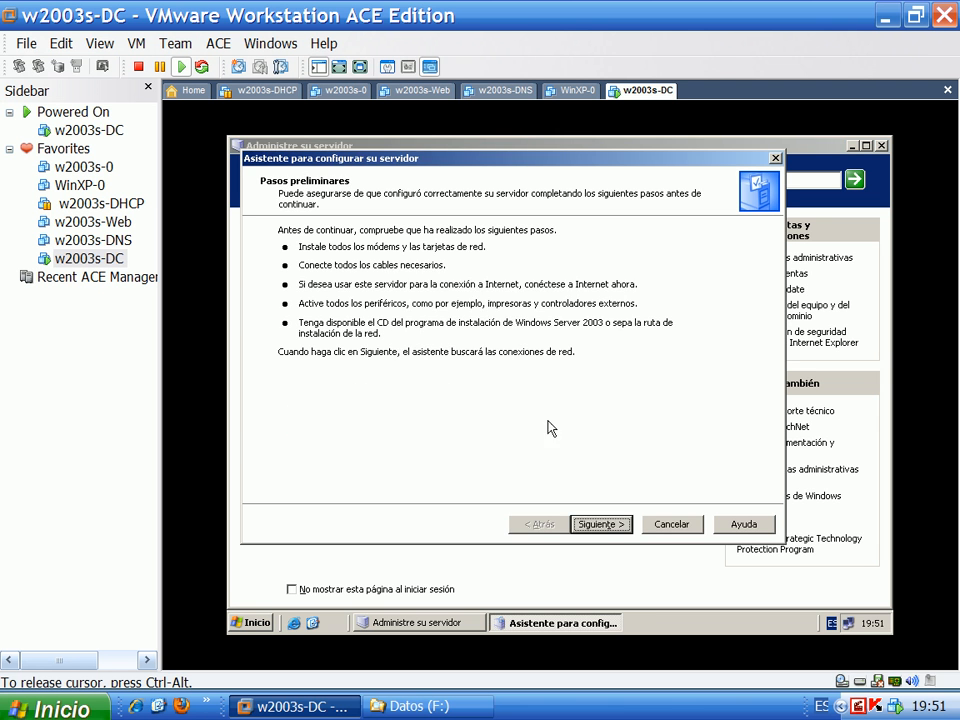
click(605, 530)
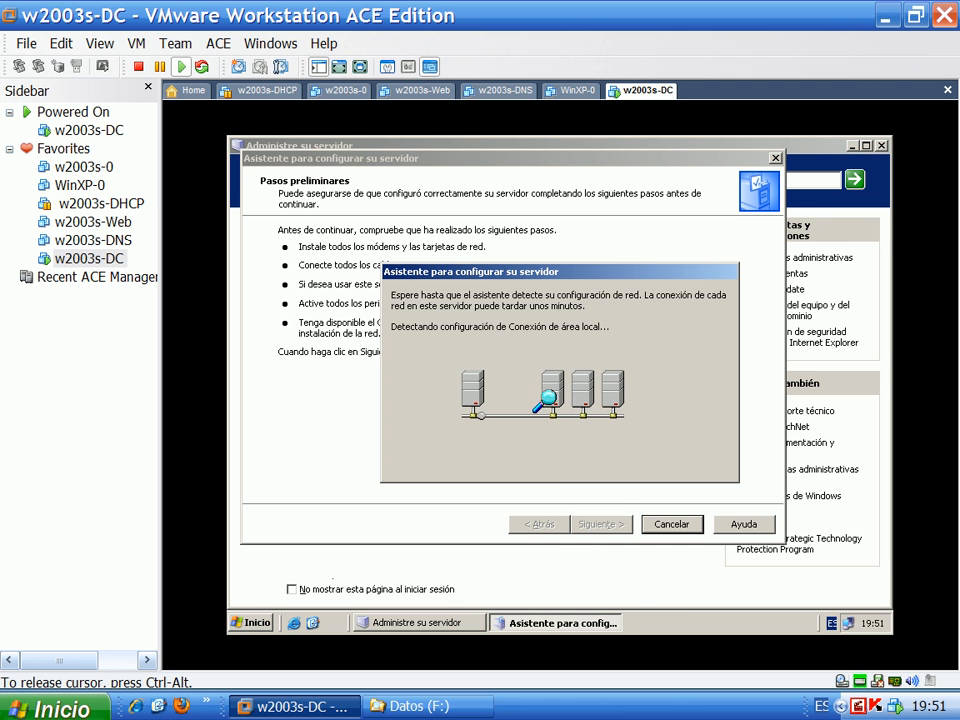
click(252, 622)
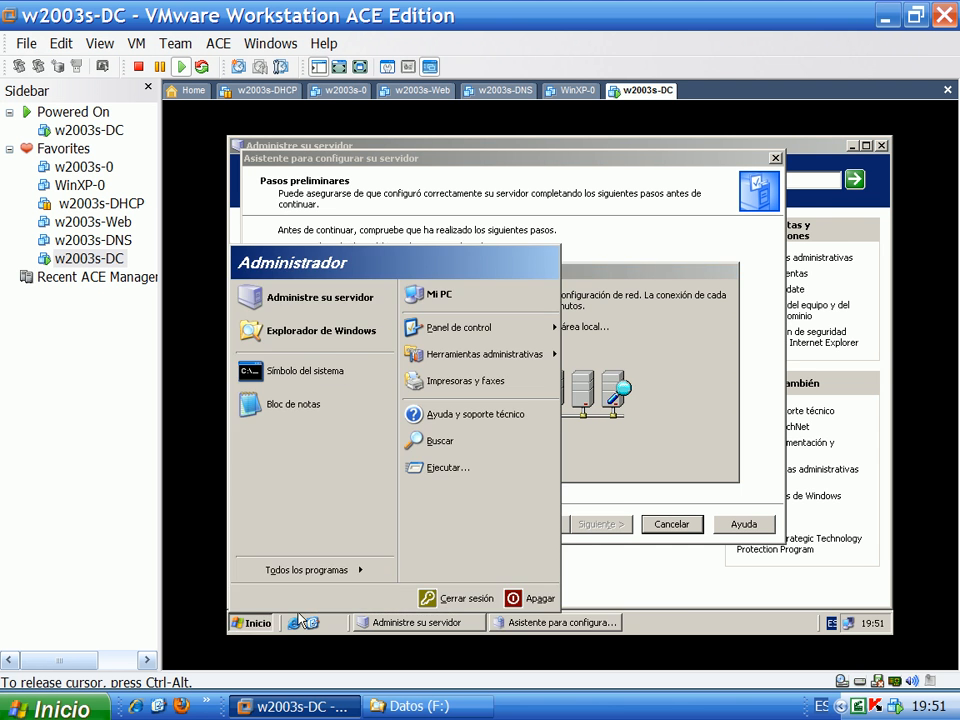
click(448, 467)
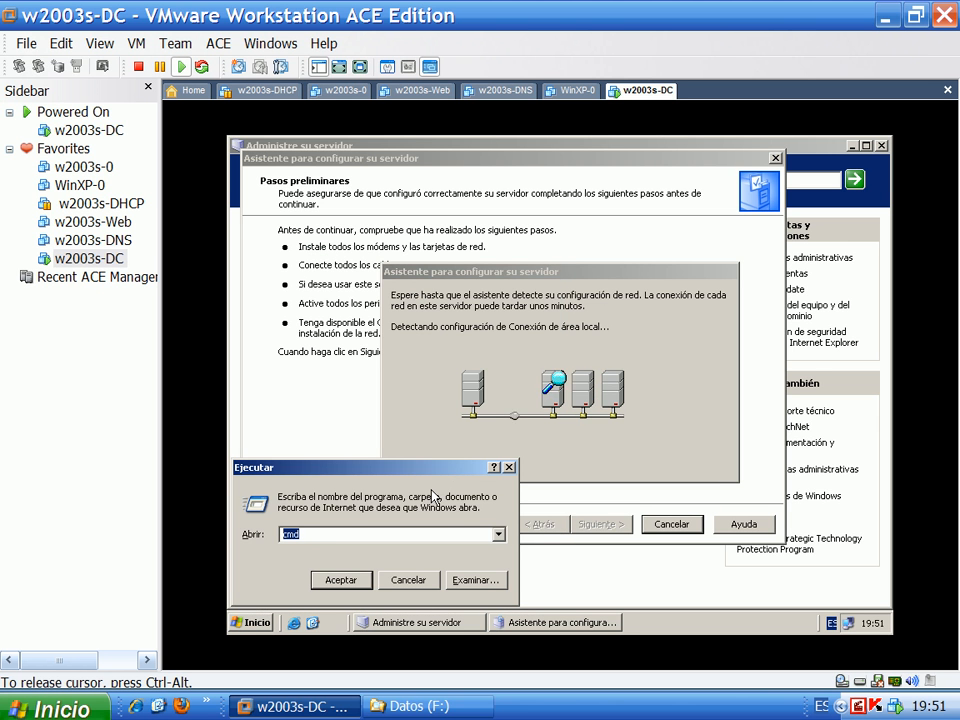
text(dcpromo)
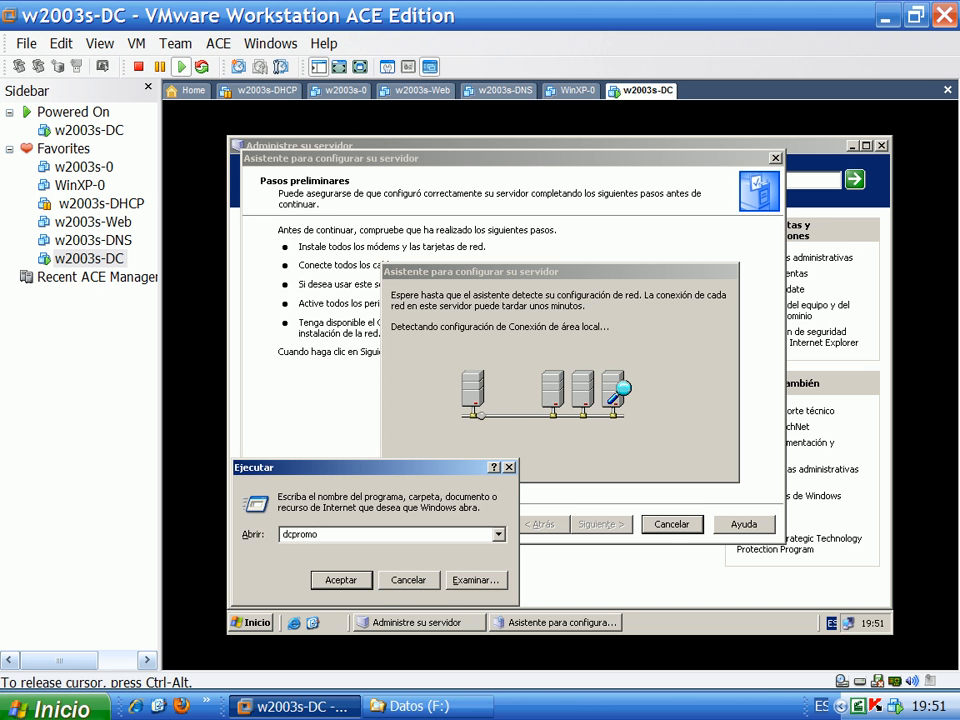
click(408, 579)
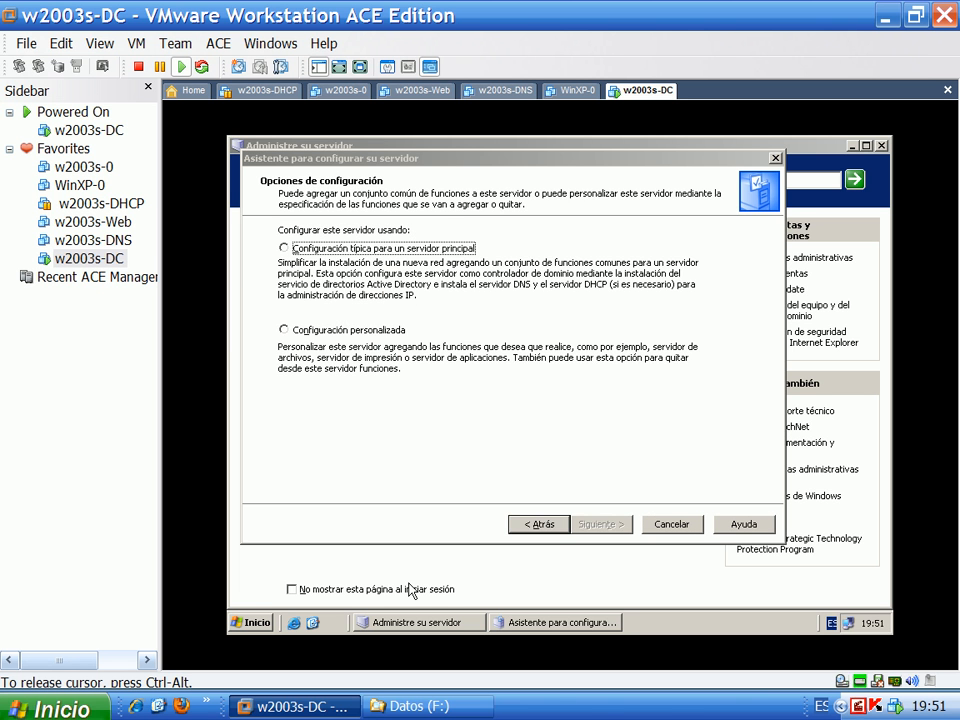
Choose Configuración personalizada, select the Controlador de dominio (Active Directory) role and launch its wizard
click(305, 330)
click(603, 525)
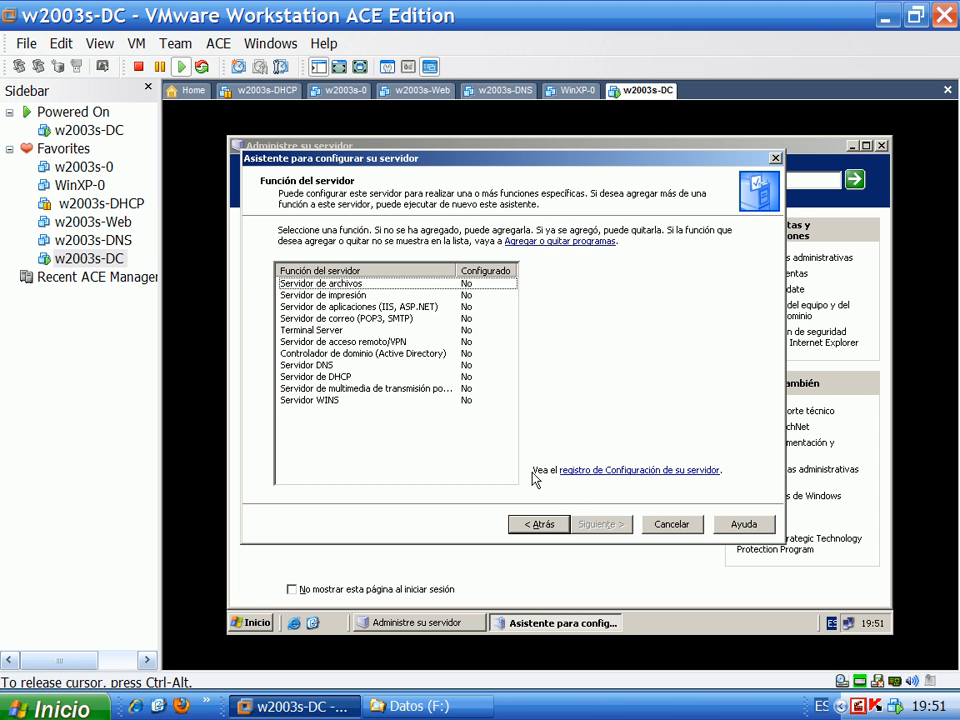
click(362, 355)
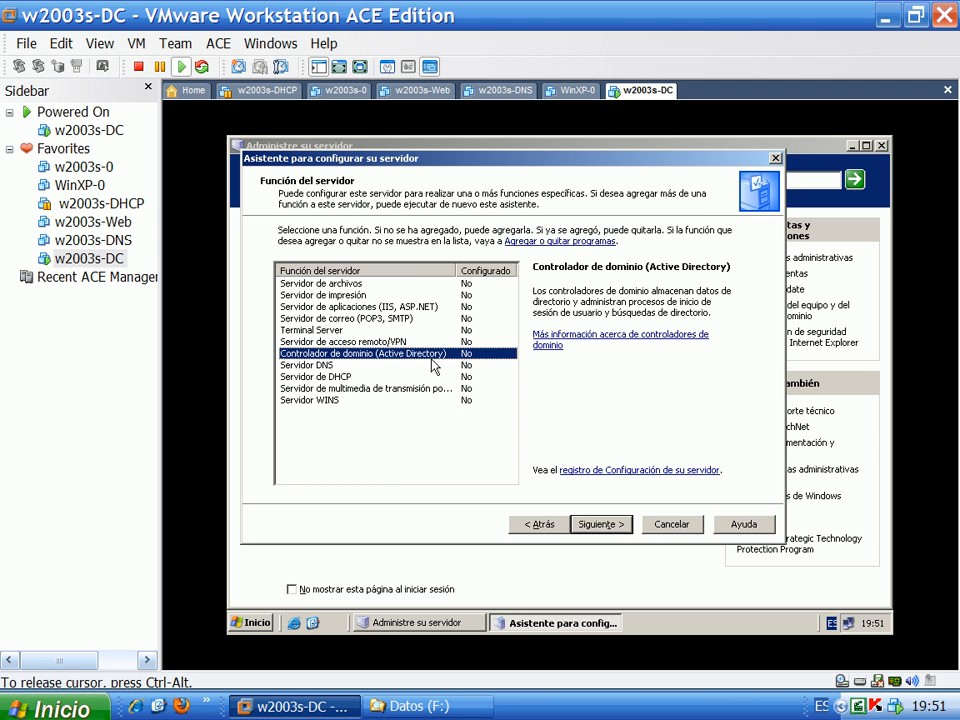
click(600, 522)
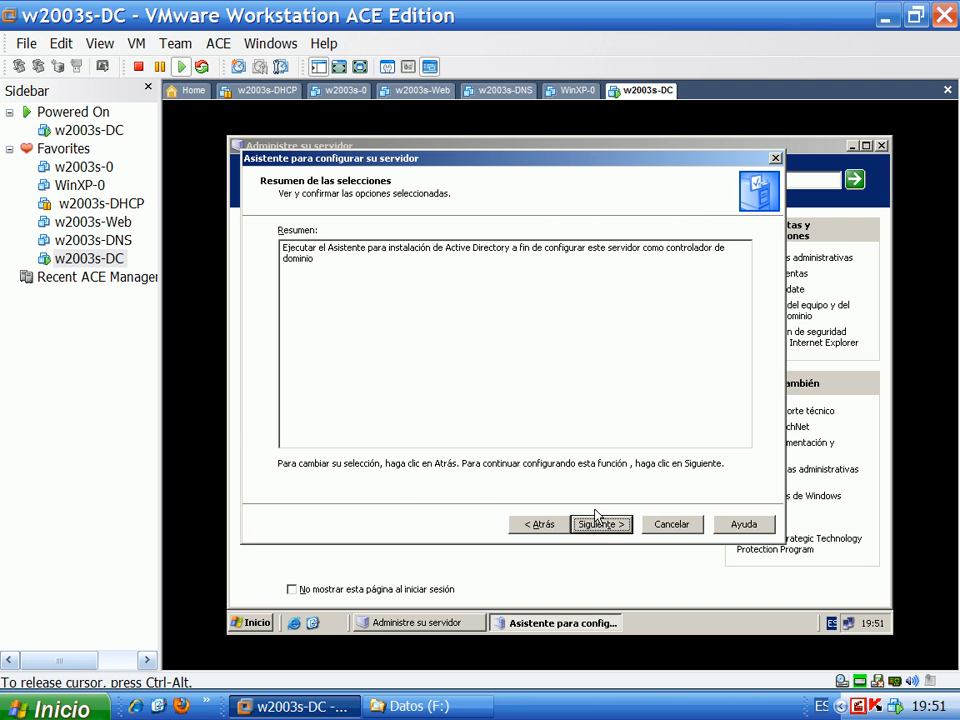
click(596, 522)
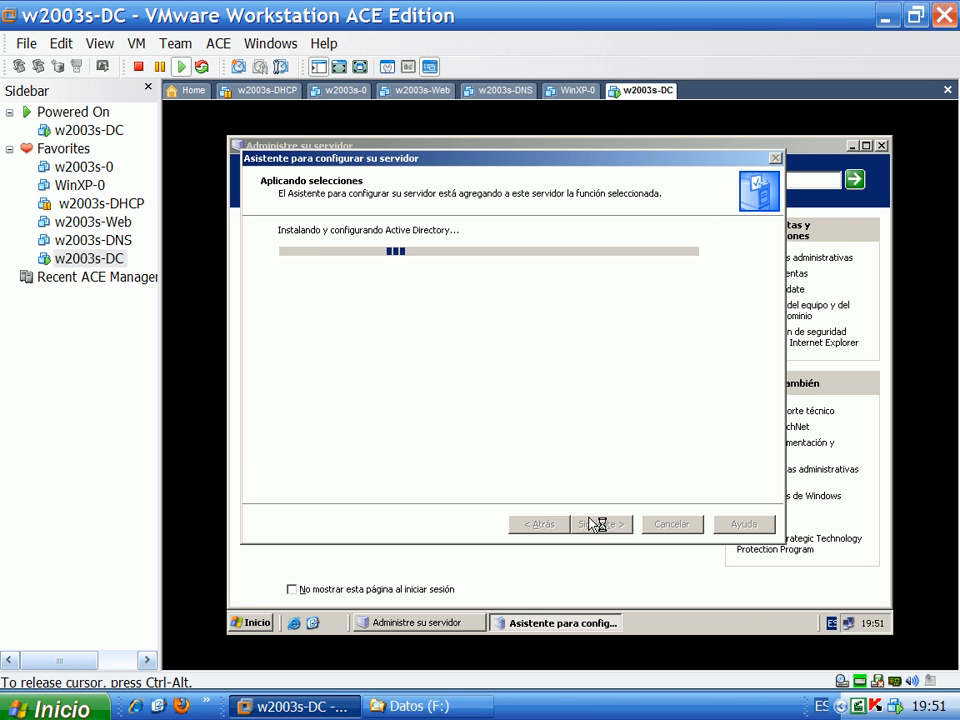
click(552, 486)
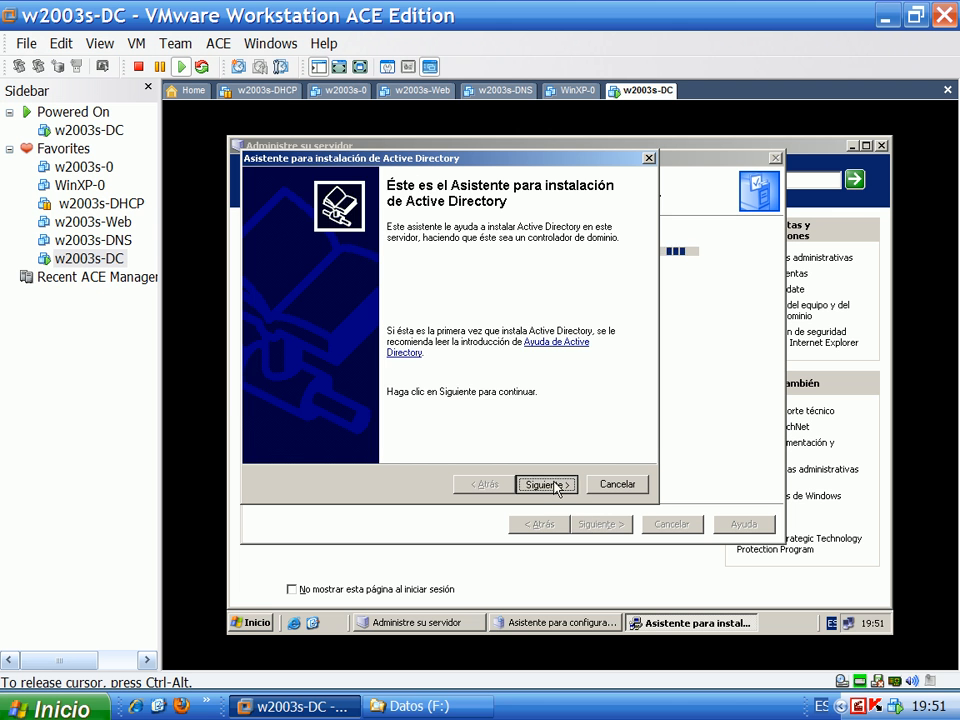
Choose a controller for a new domain and name the domain uss.edu.pe
click(543, 485)
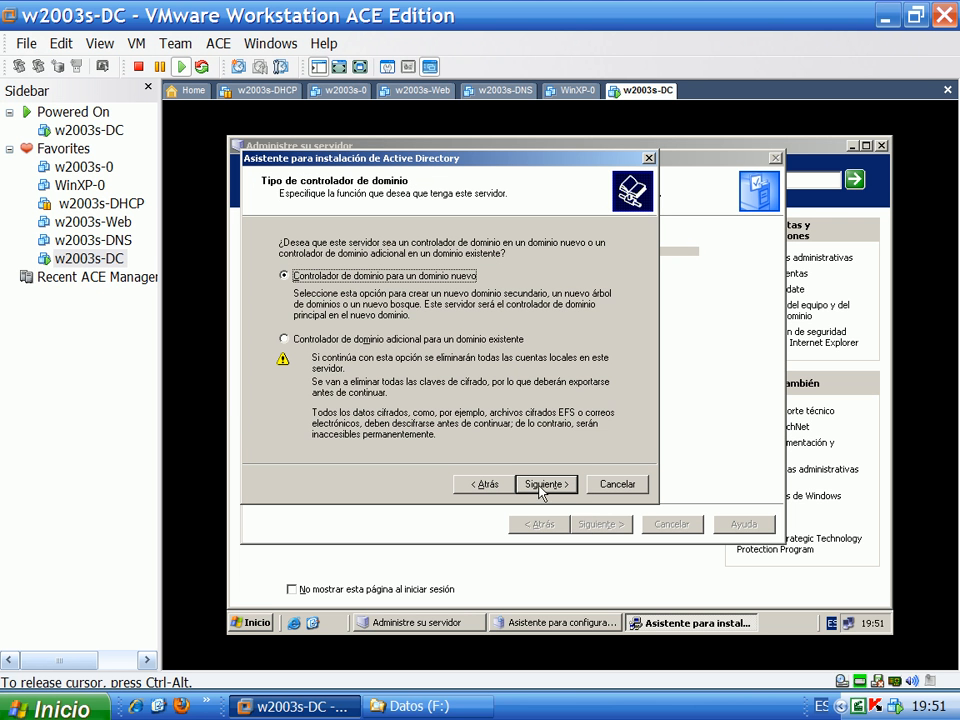
click(548, 490)
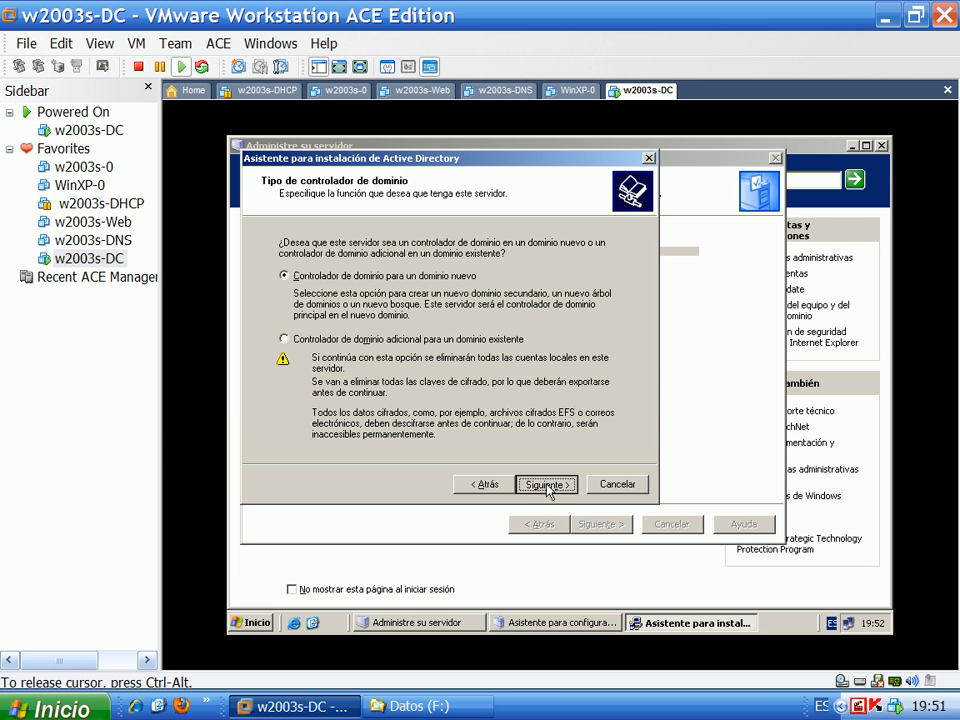
click(546, 486)
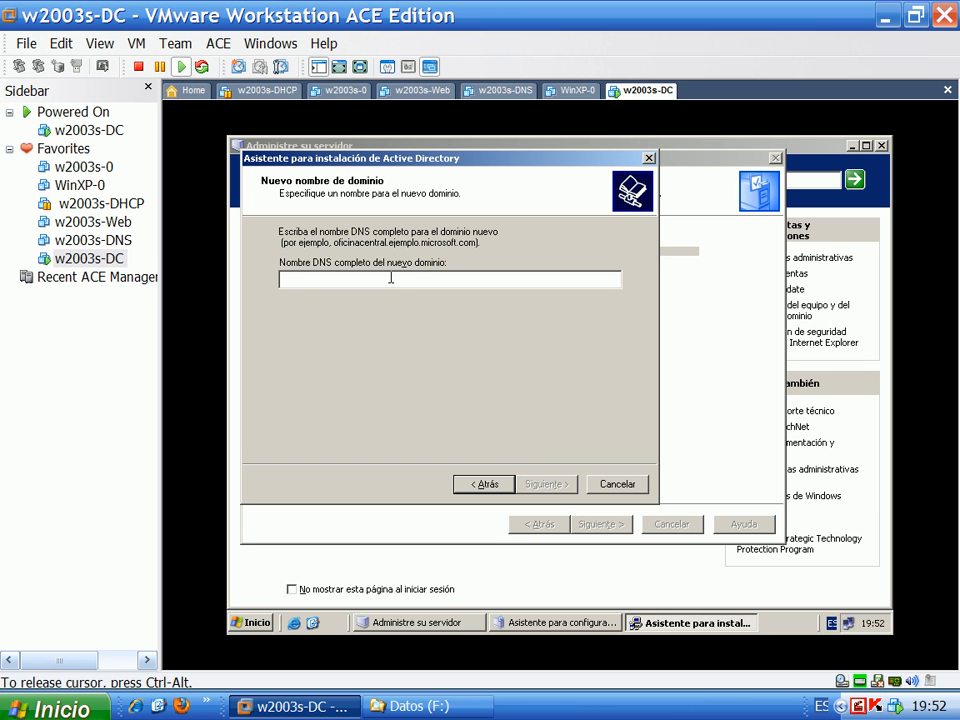
text(uss.edu.pe)
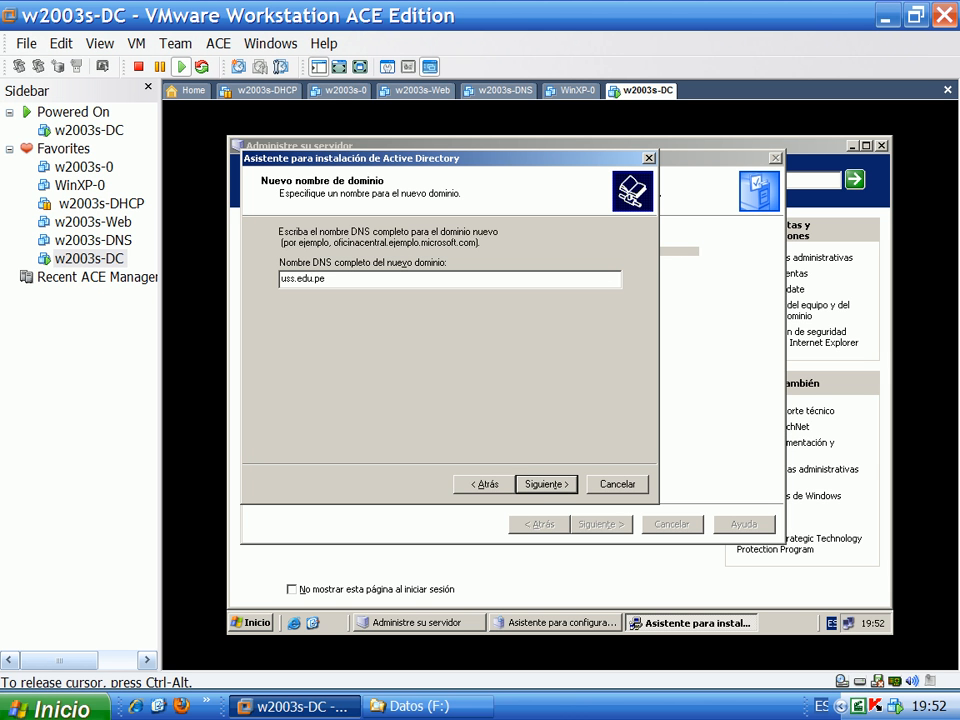
click(538, 484)
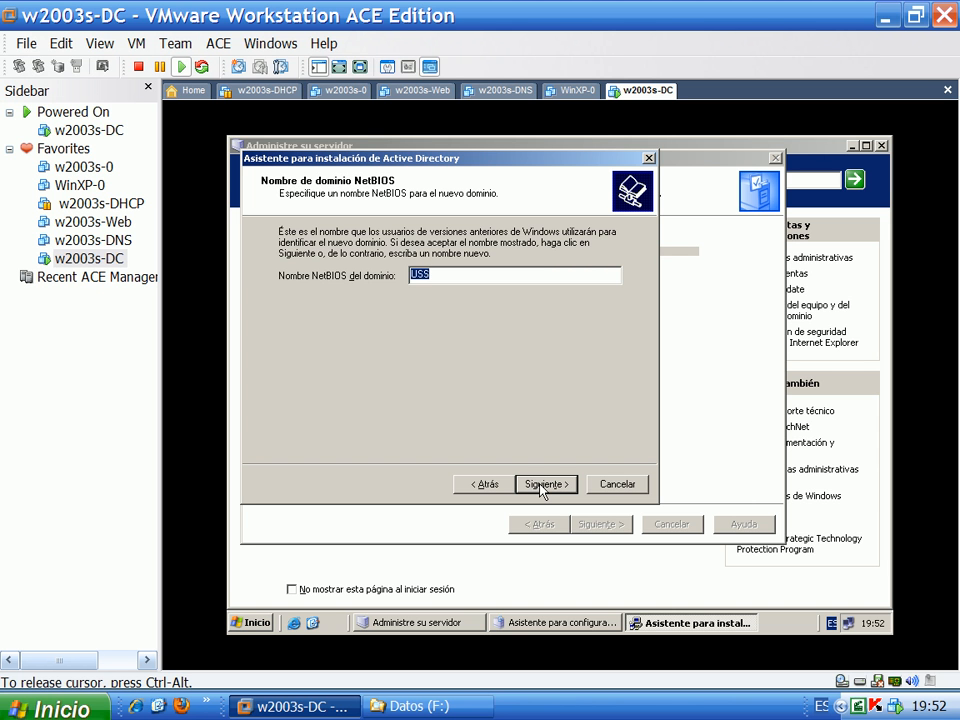
Accept NetBIOS name USS, default database, log and SYSVOL folders, and local DNS installation
click(541, 486)
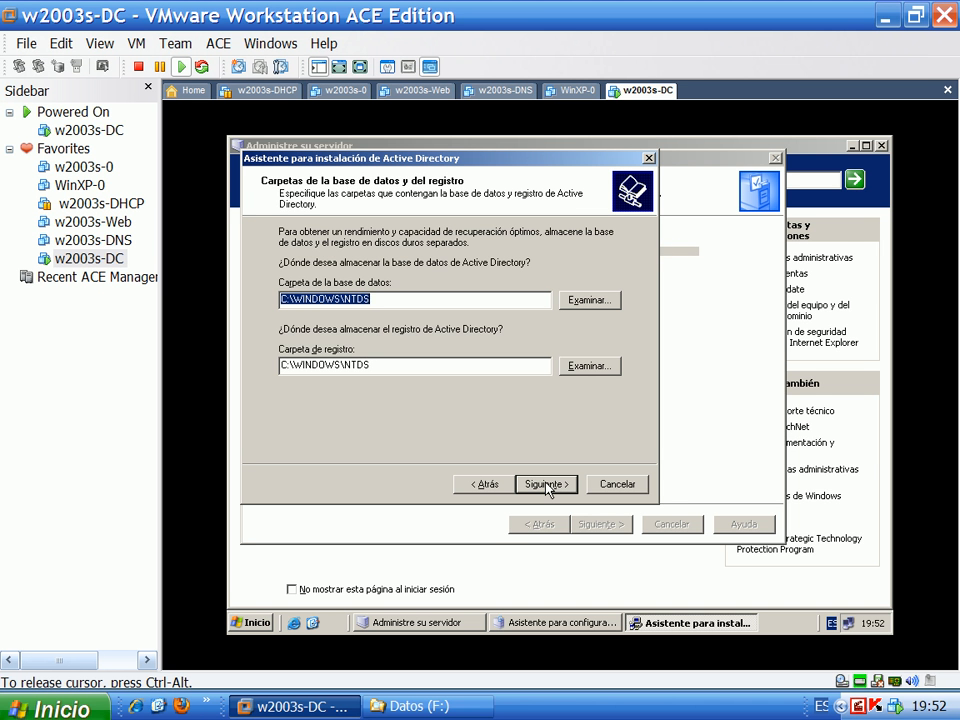
click(546, 484)
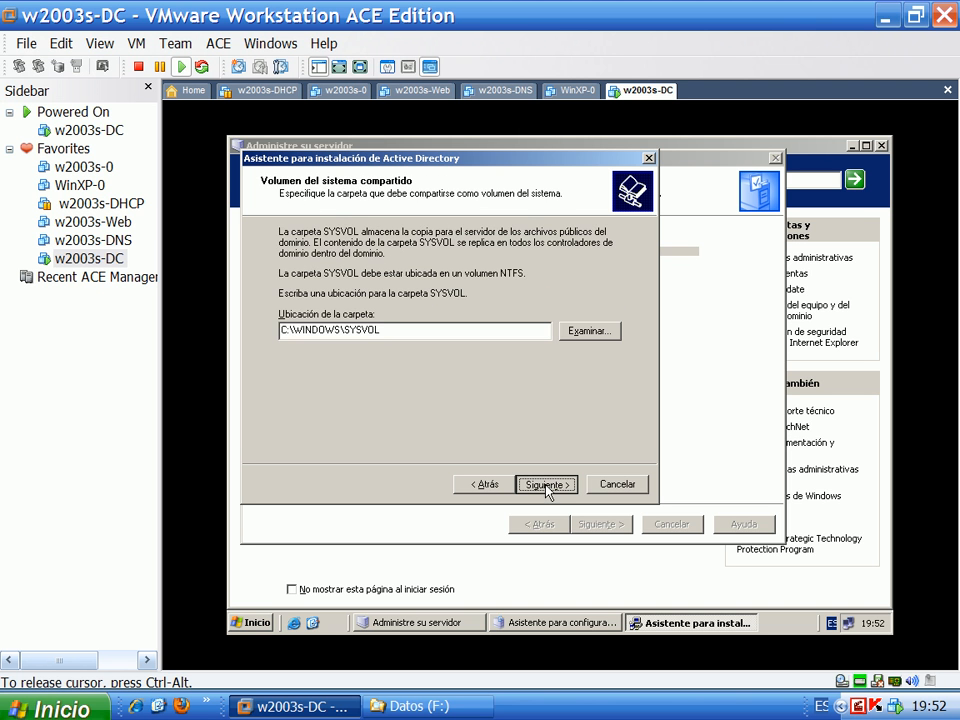
click(546, 486)
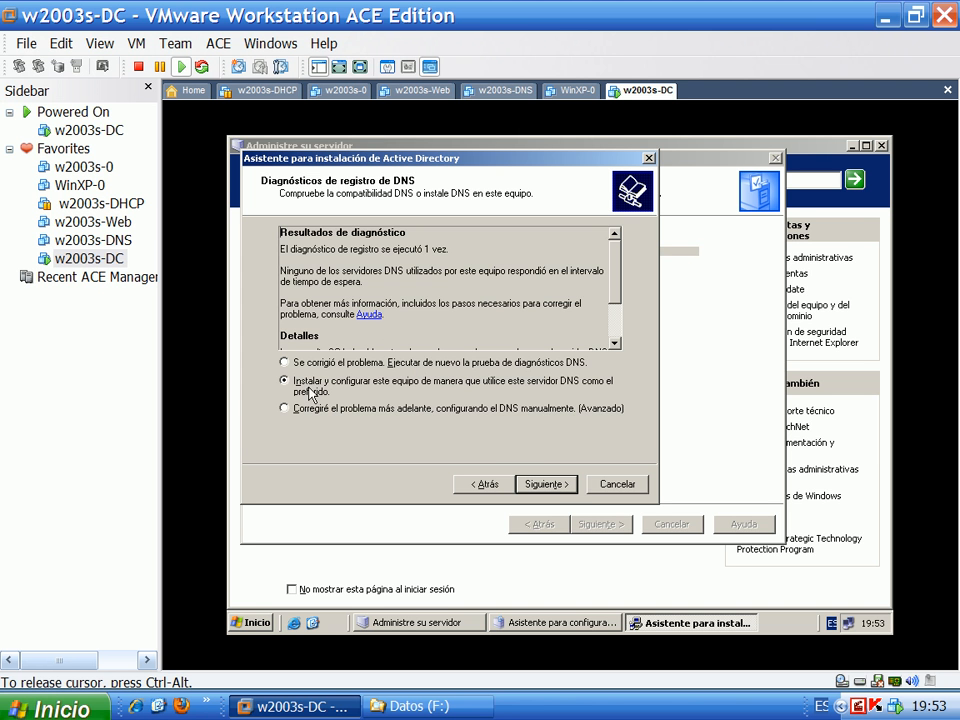
click(547, 485)
Accept the default permissions and restore-mode password pages and start configuring Active Directory from Resumen
click(547, 485)
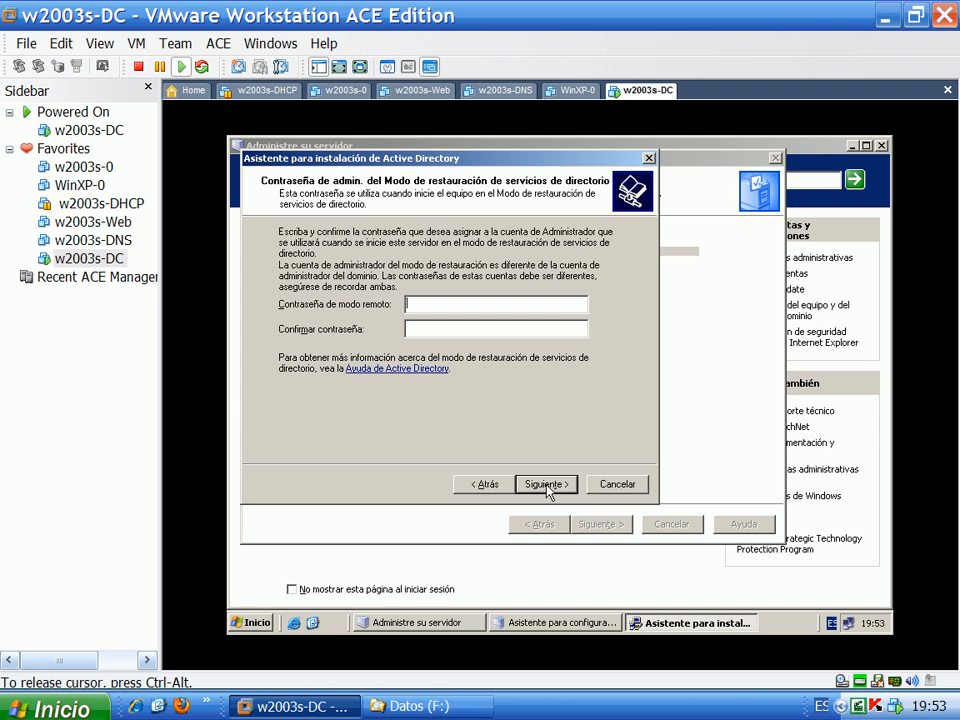
click(547, 485)
click(547, 485)
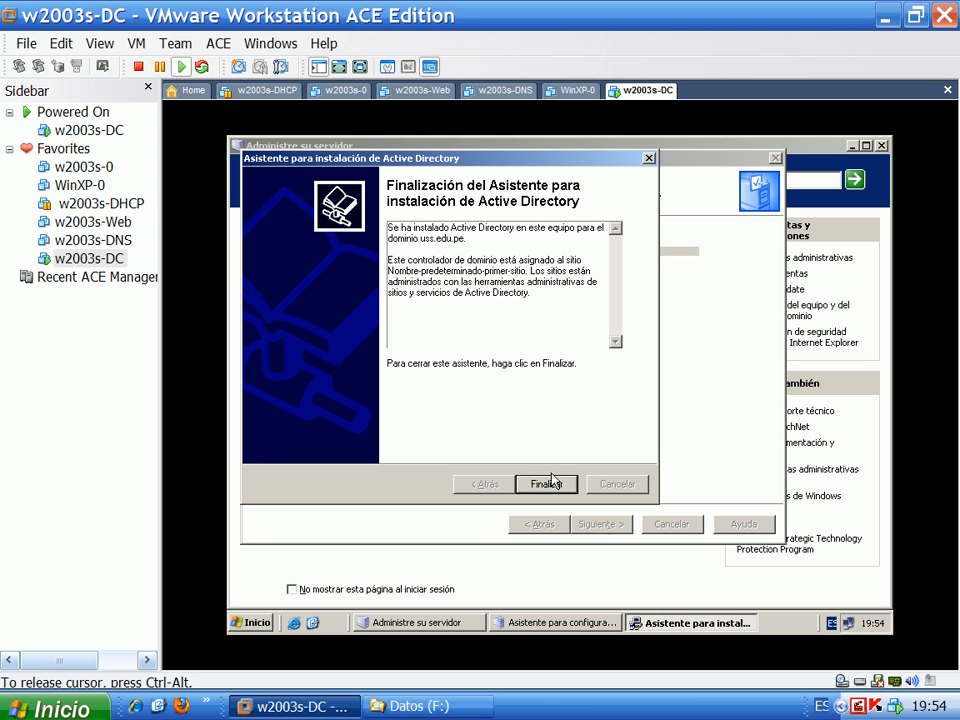
Click Finalizar in the Active Directory wizard and choose Reiniciar ahora
click(545, 484)
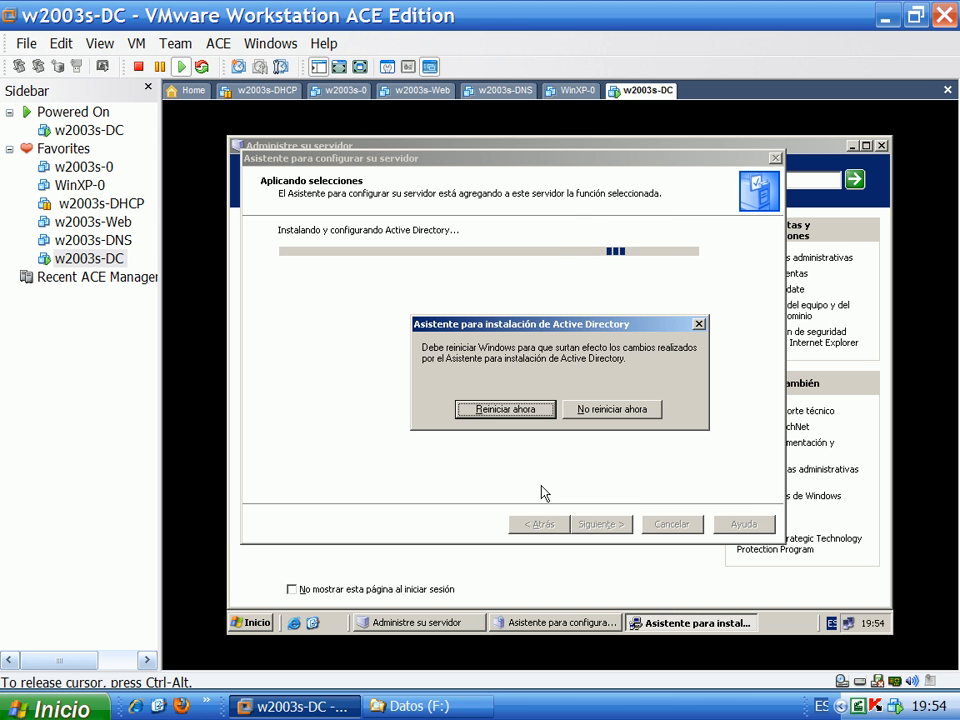
click(533, 411)
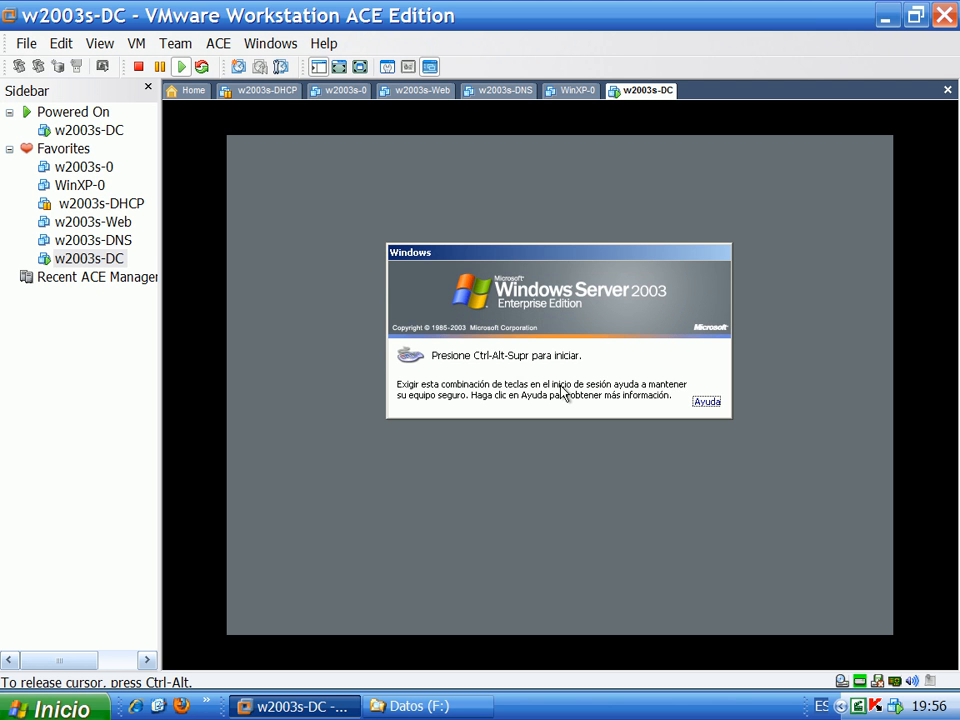
Log back on and load Administre su servidor showing the domain controller and DNS server roles
key(ctrl+alt+Insert)
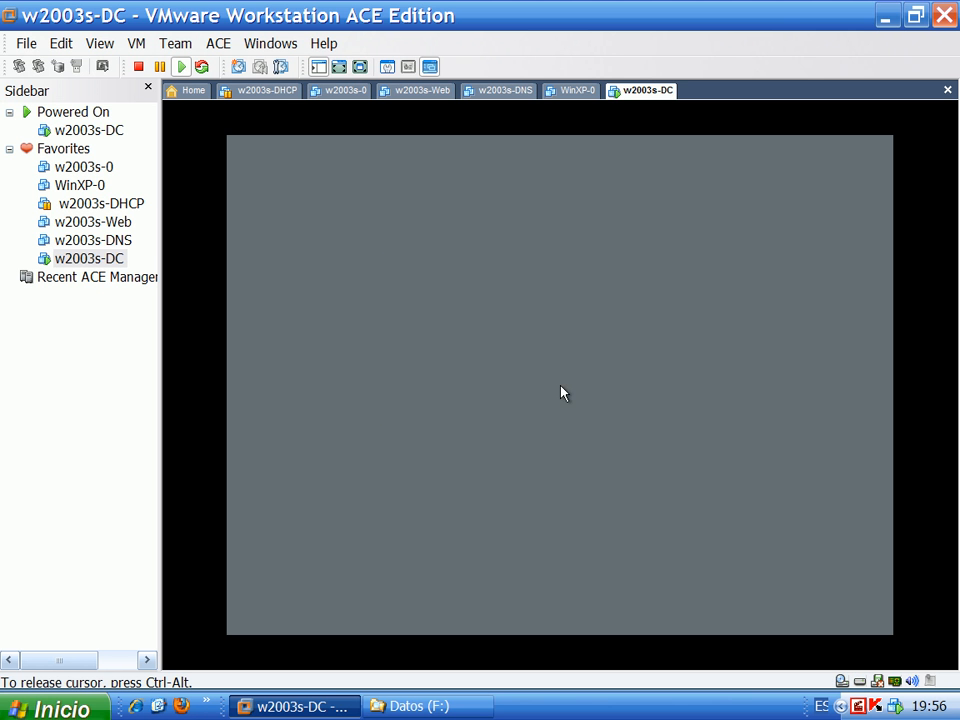
click(556, 416)
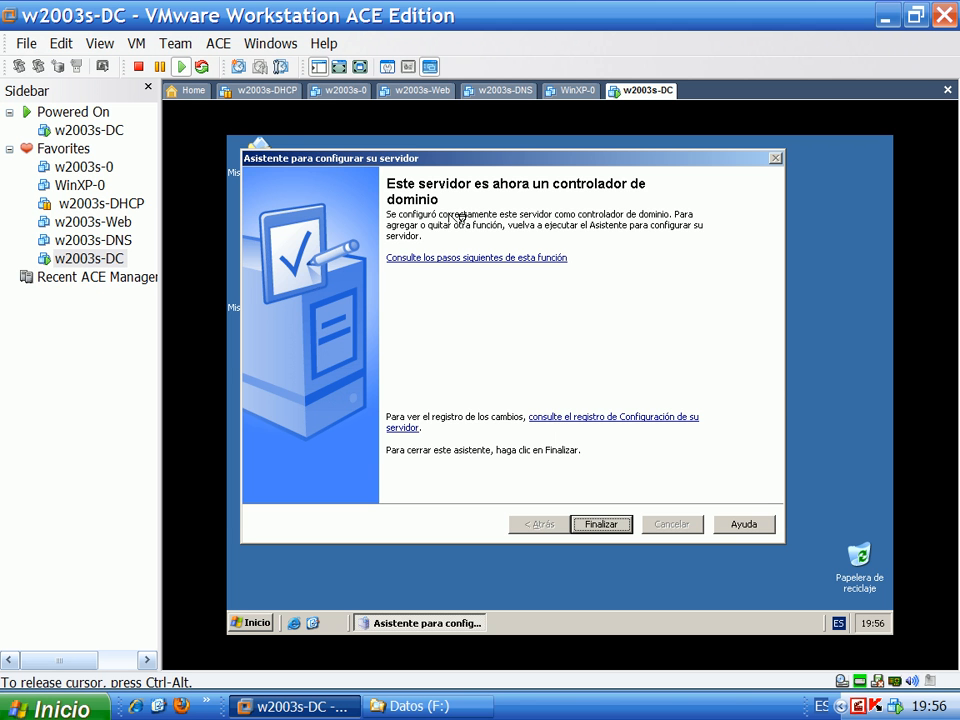
click(600, 524)
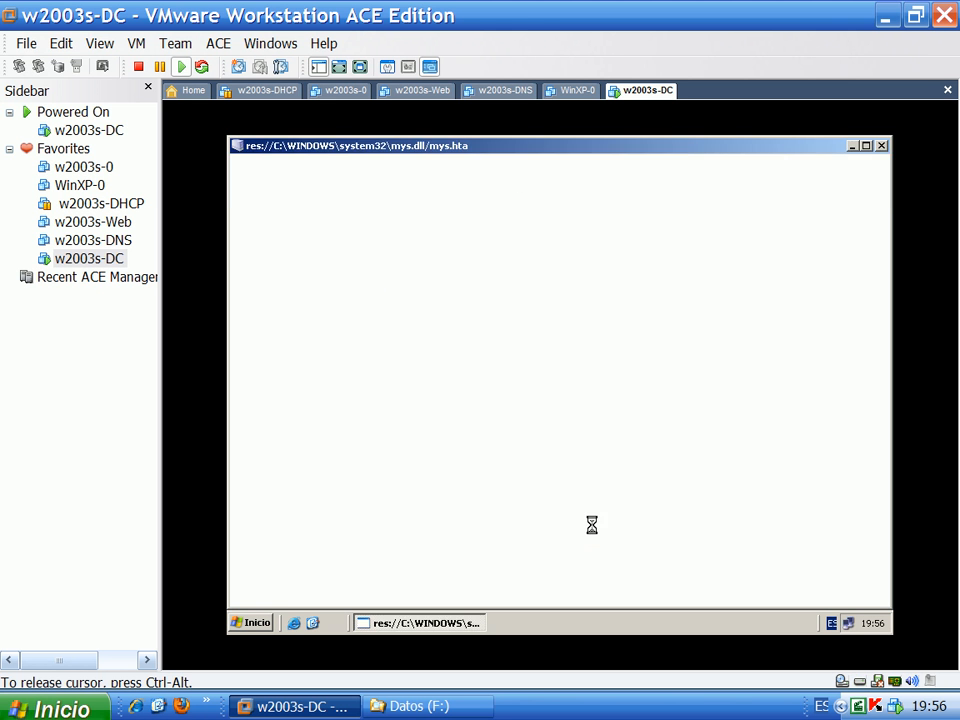
scroll(636, 488, down, 1)
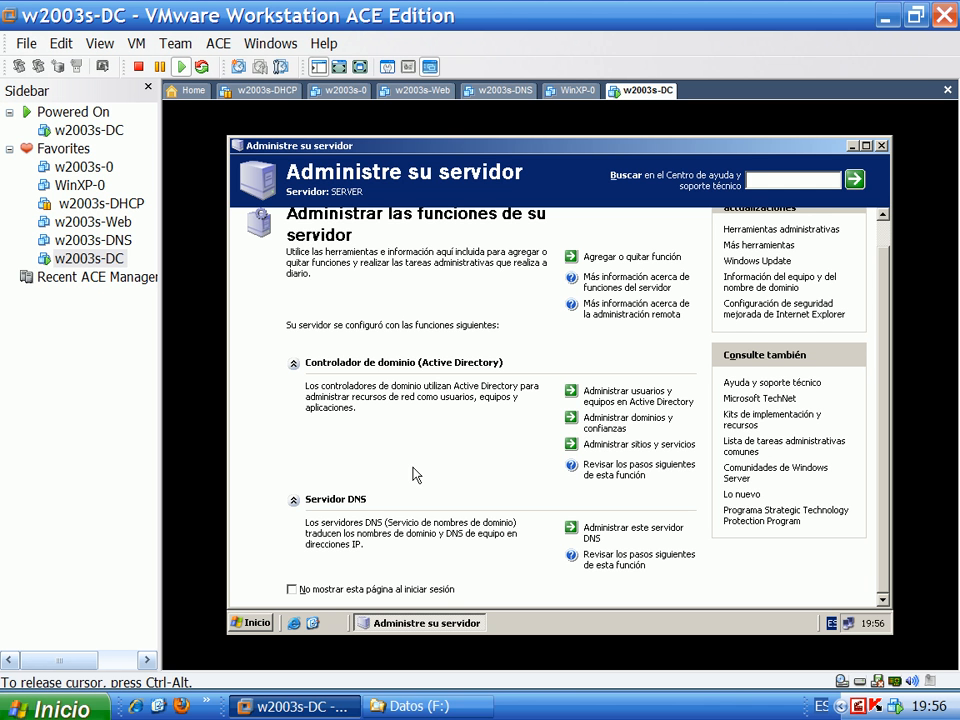
Open the DNS console, review the uss.edu.pe forward lookup zone's 10 records, then minimize it
click(604, 533)
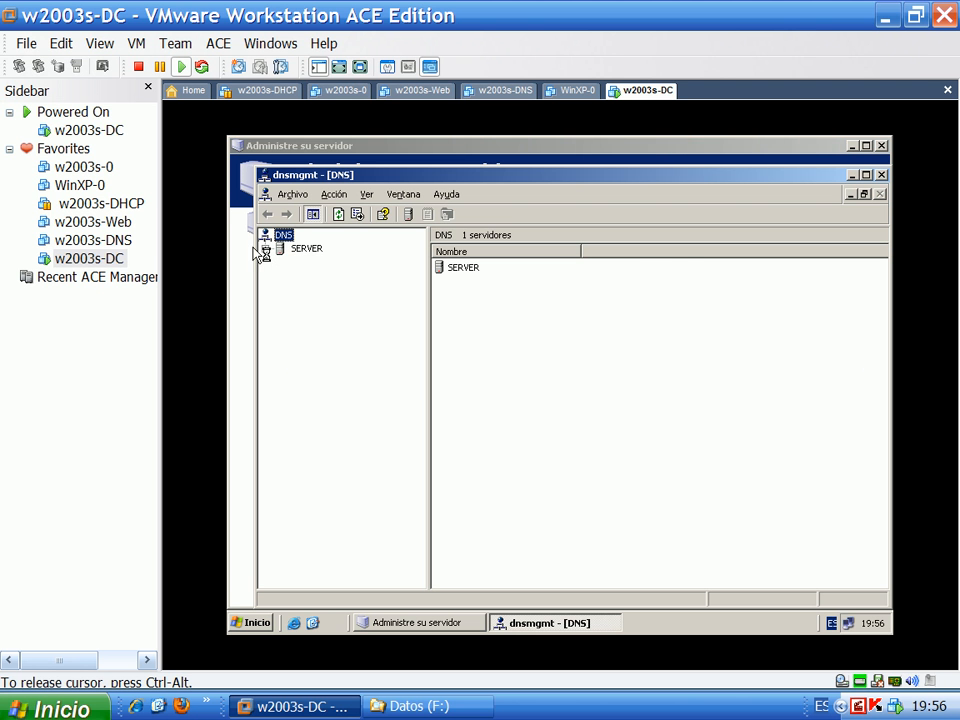
click(268, 250)
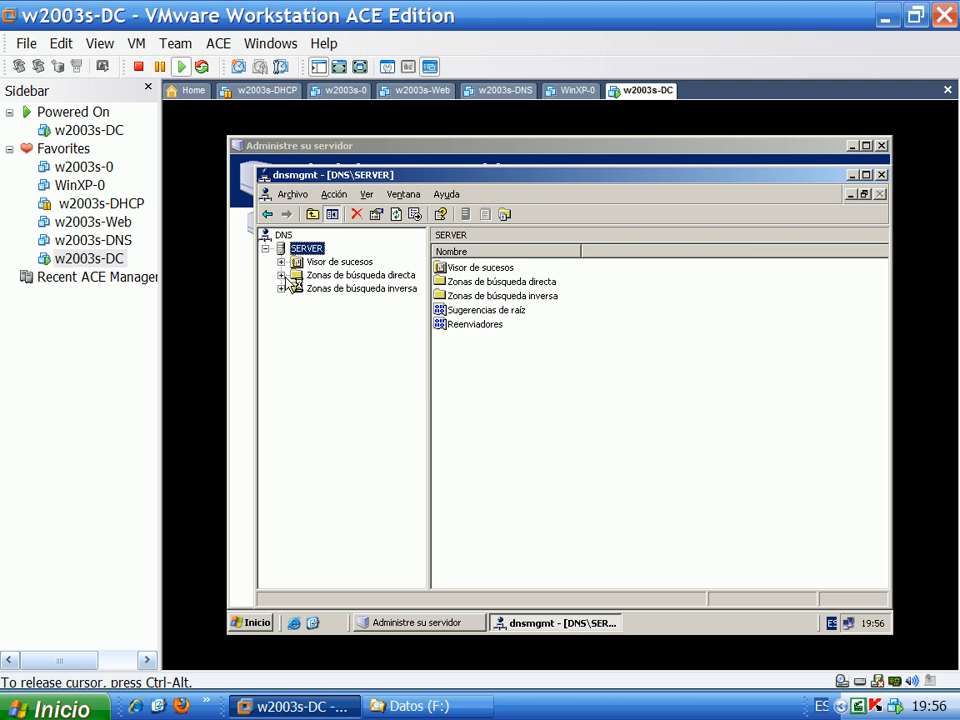
double_click(290, 277)
double_click(340, 301)
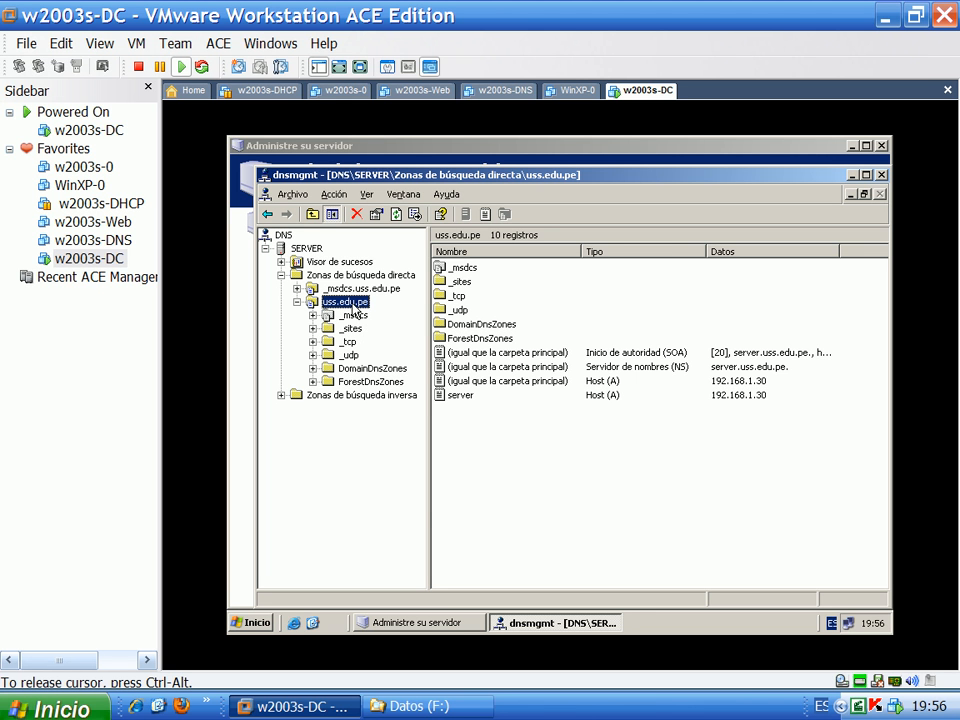
click(504, 452)
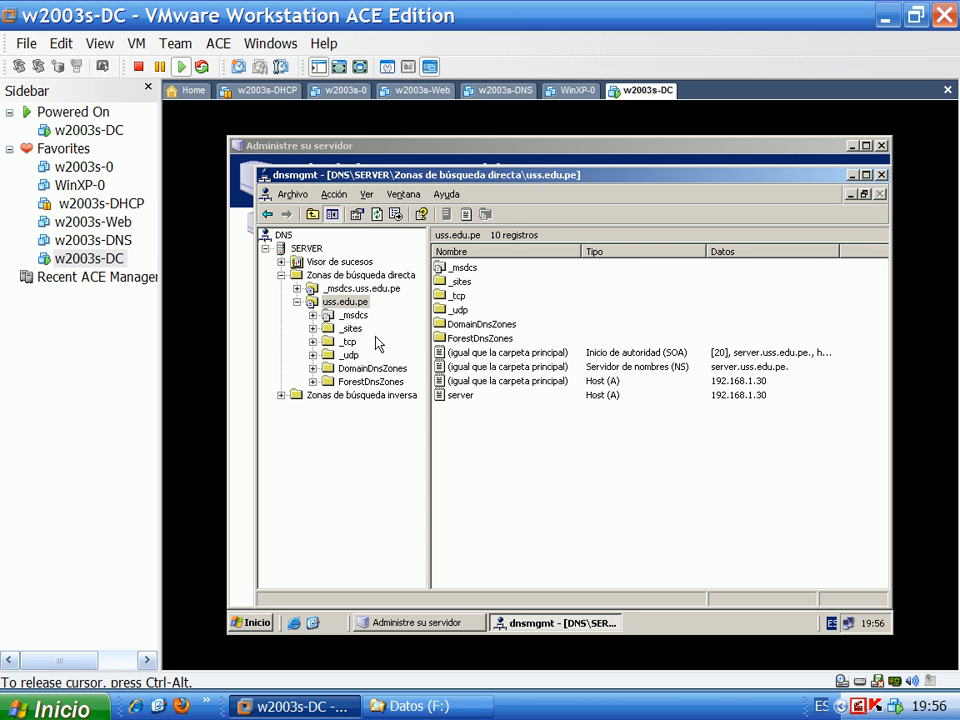
click(345, 302)
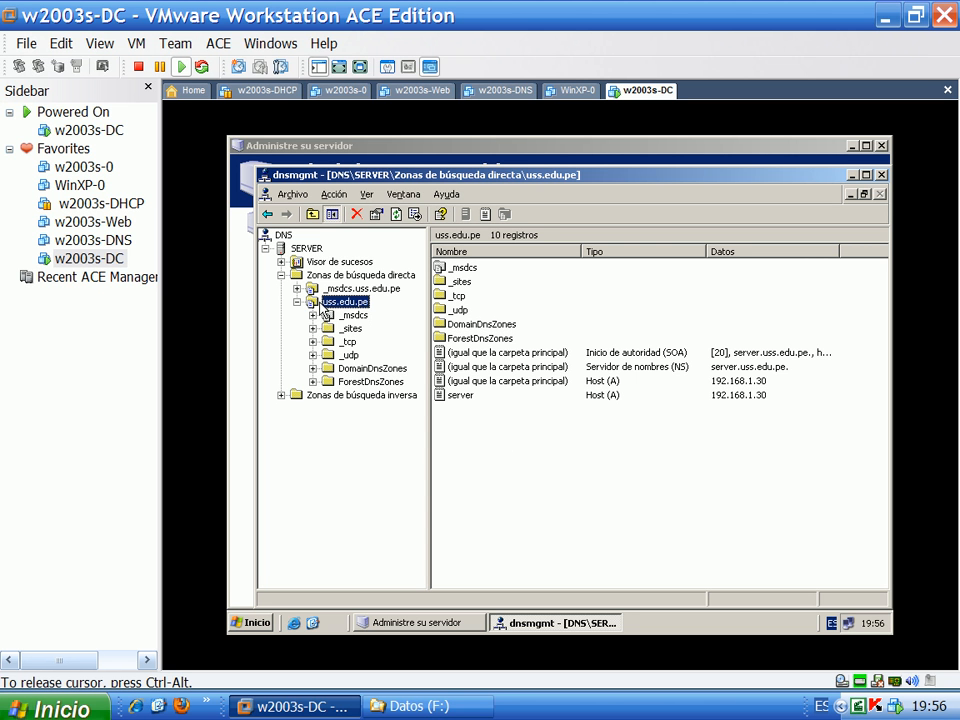
click(851, 175)
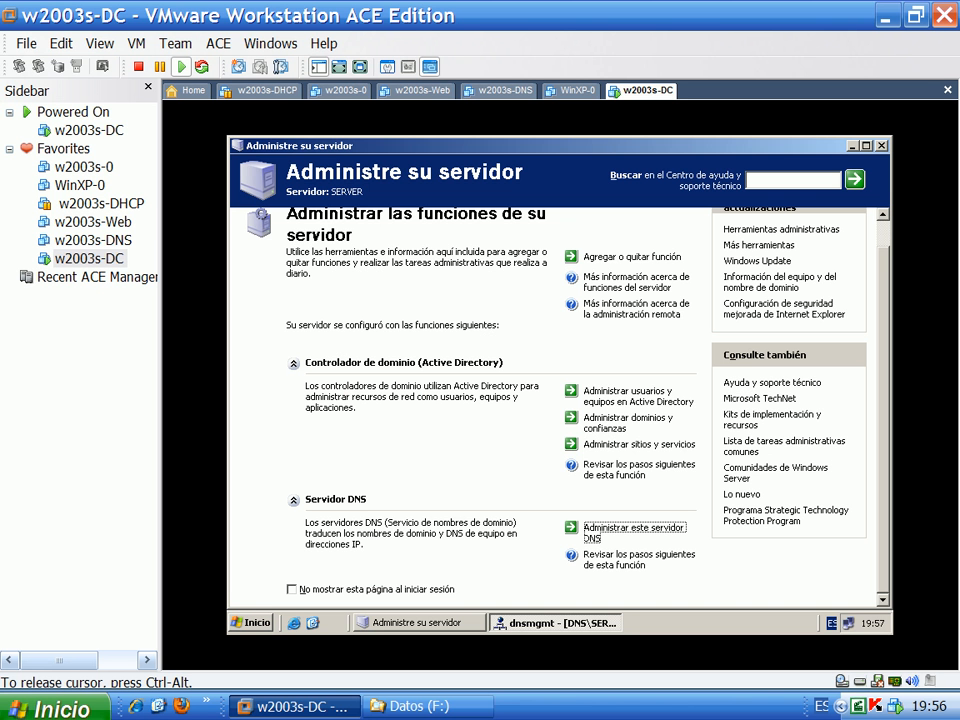
Open Active Directory Users and Computers and create the Lambayeque OU under uss.edu.pe
click(613, 398)
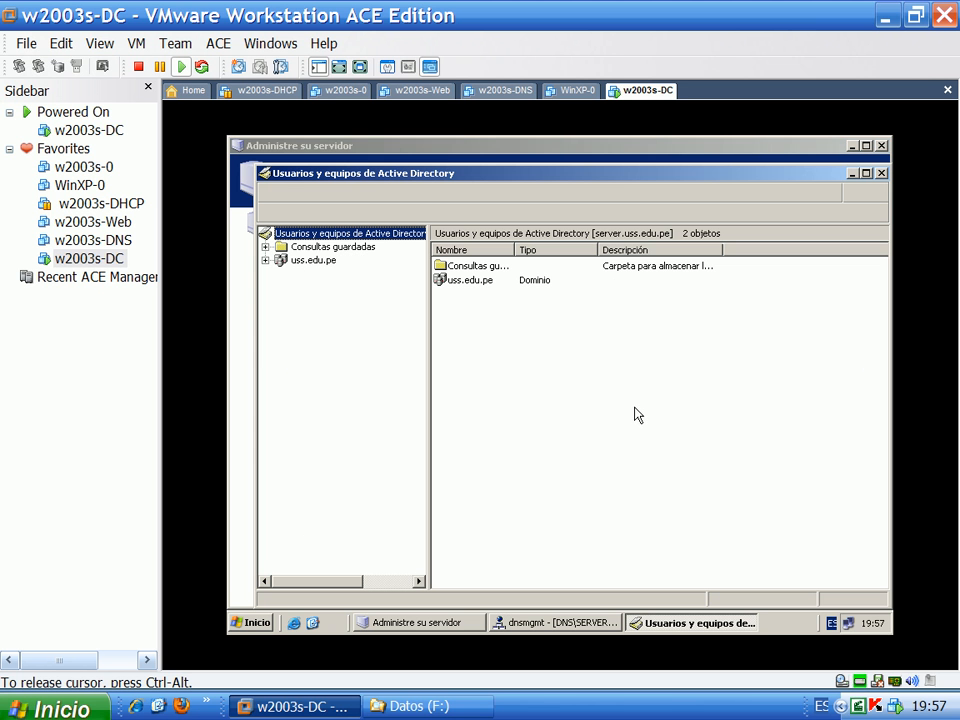
click(265, 260)
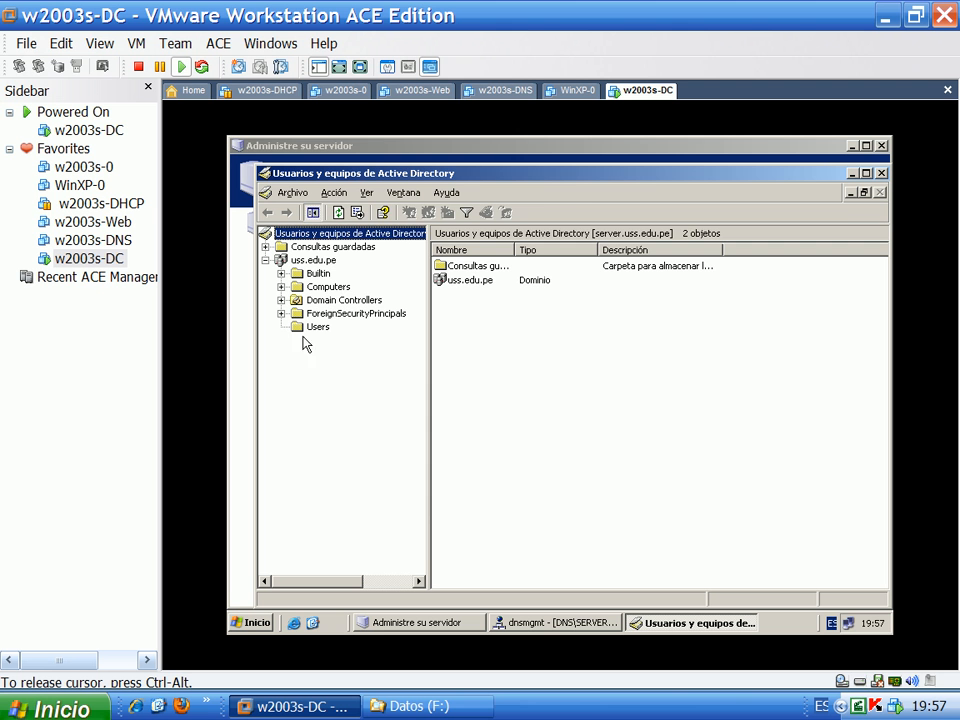
click(317, 328)
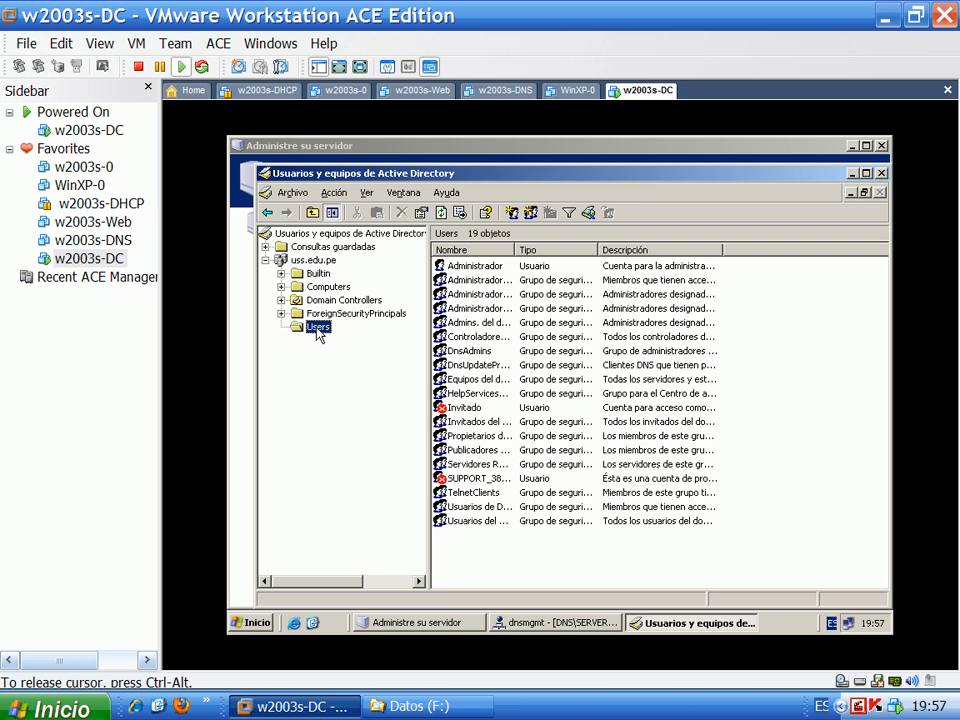
right_click(314, 261)
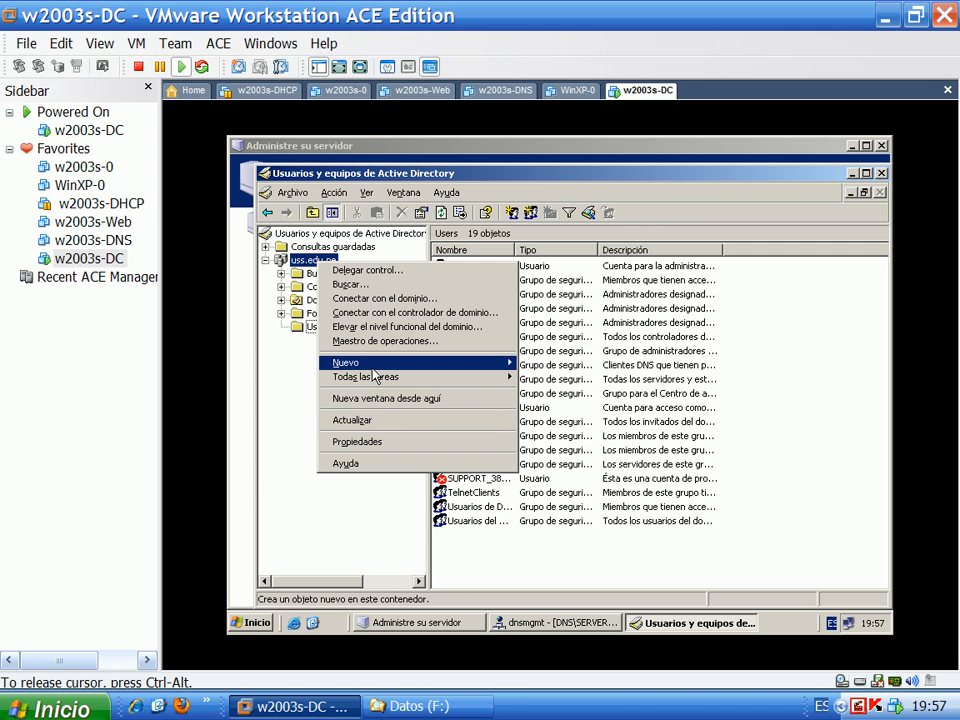
mouse_move(375, 365)
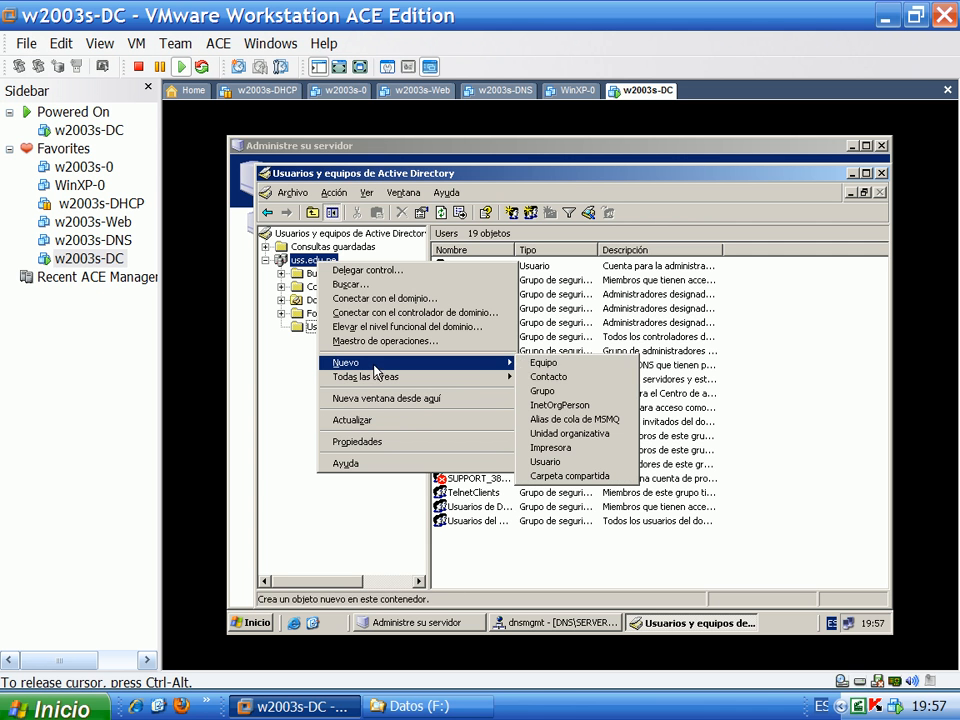
click(560, 434)
text(L)
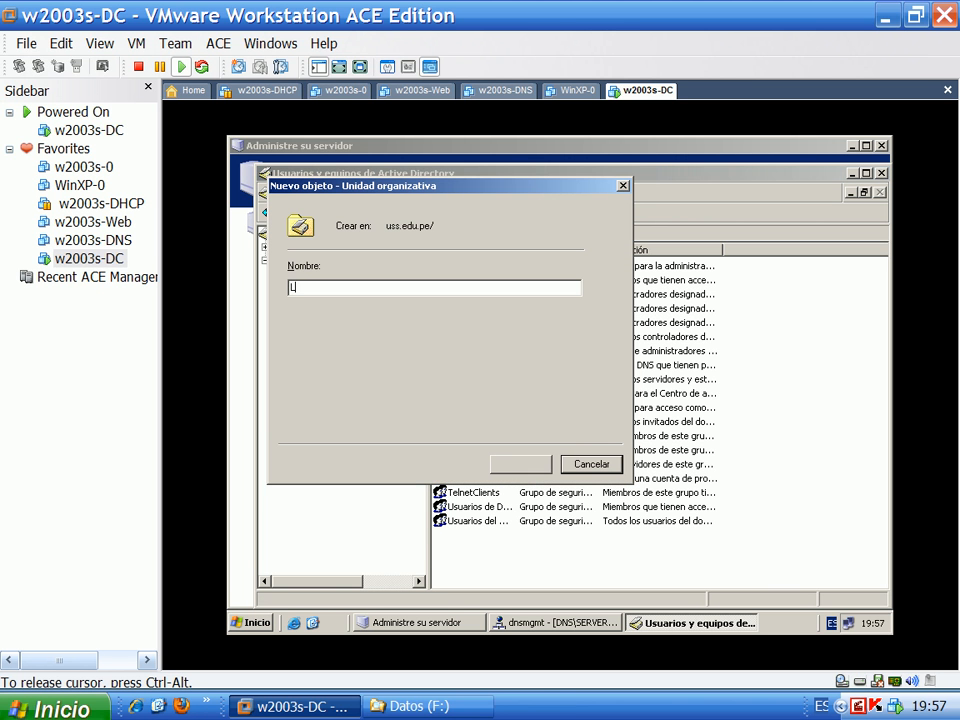
text(ambayeque)
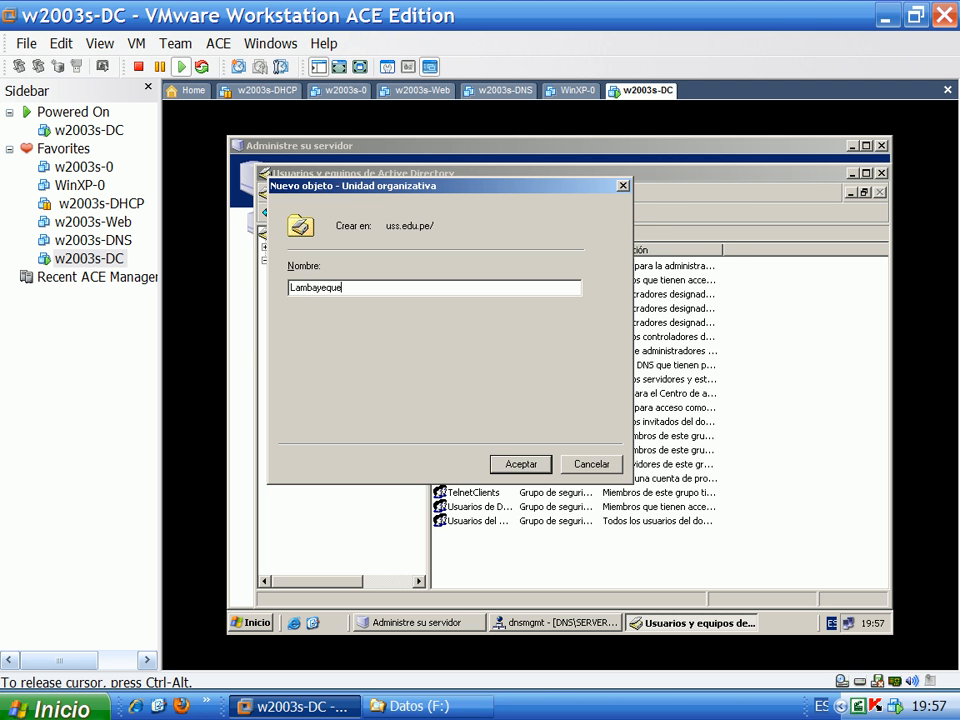
key(Return)
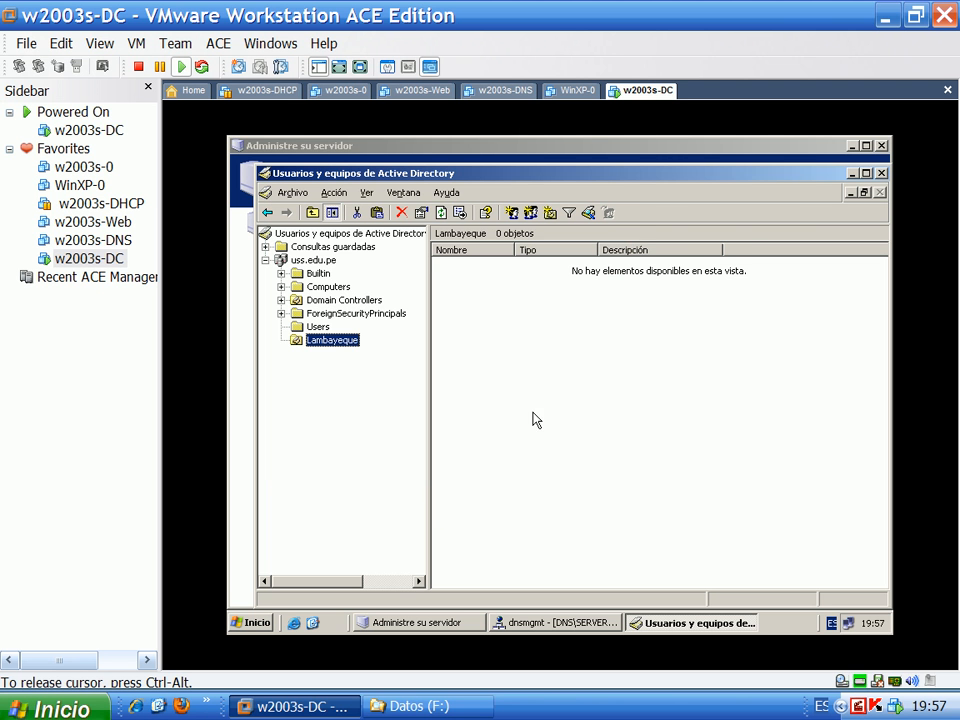
Create a second OU, Lima, under uss.edu.pe and select Lambayeque
right_click(328, 263)
mouse_move(450, 367)
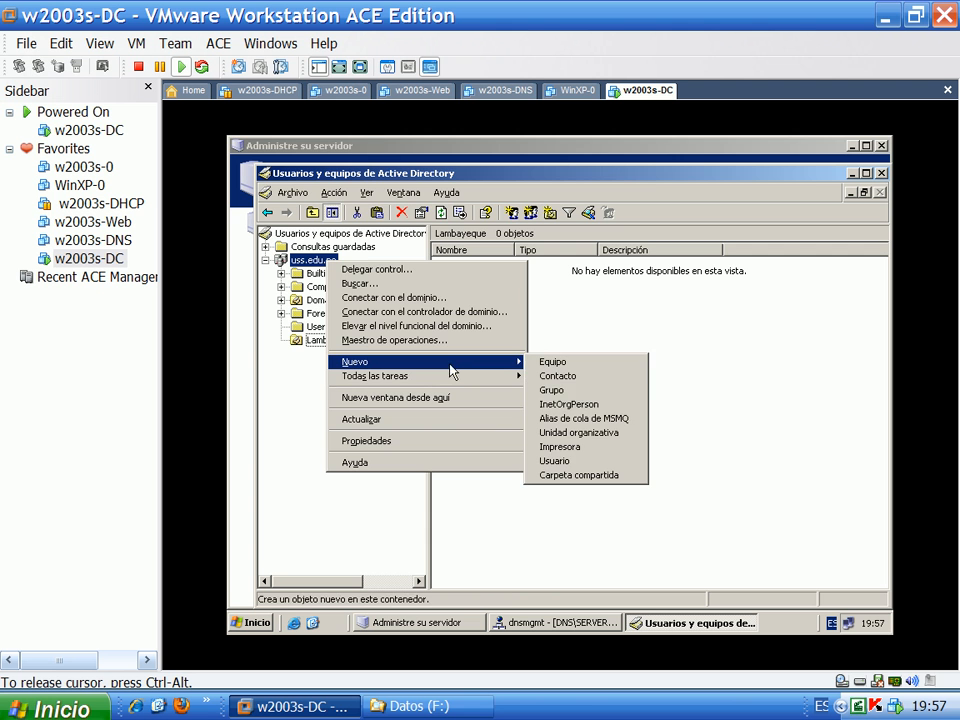
click(565, 432)
text(Lima)
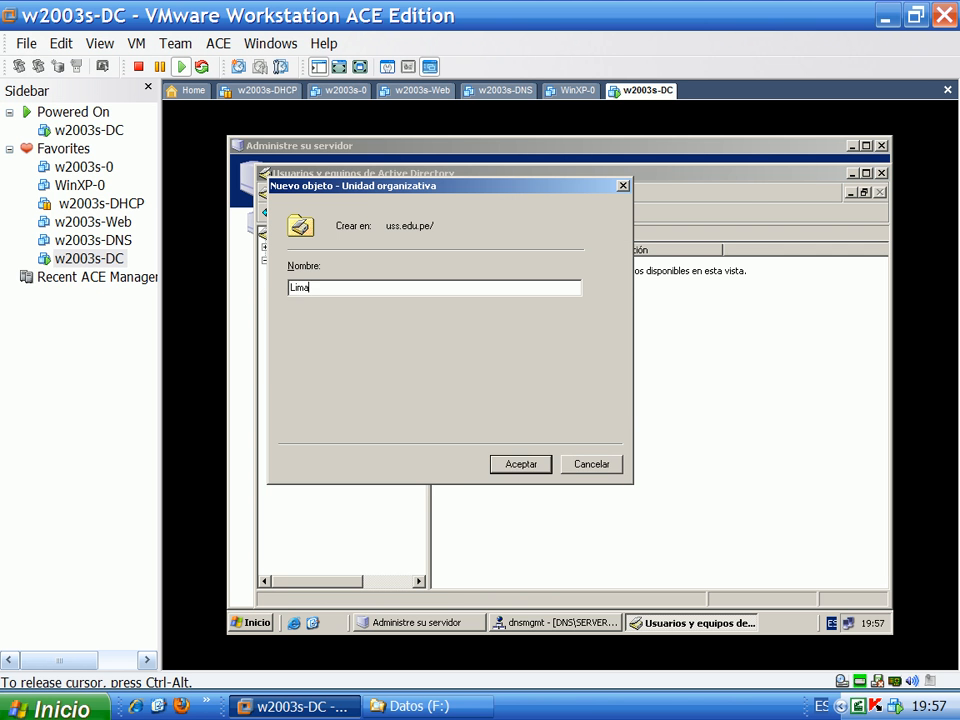
key(Return)
click(325, 340)
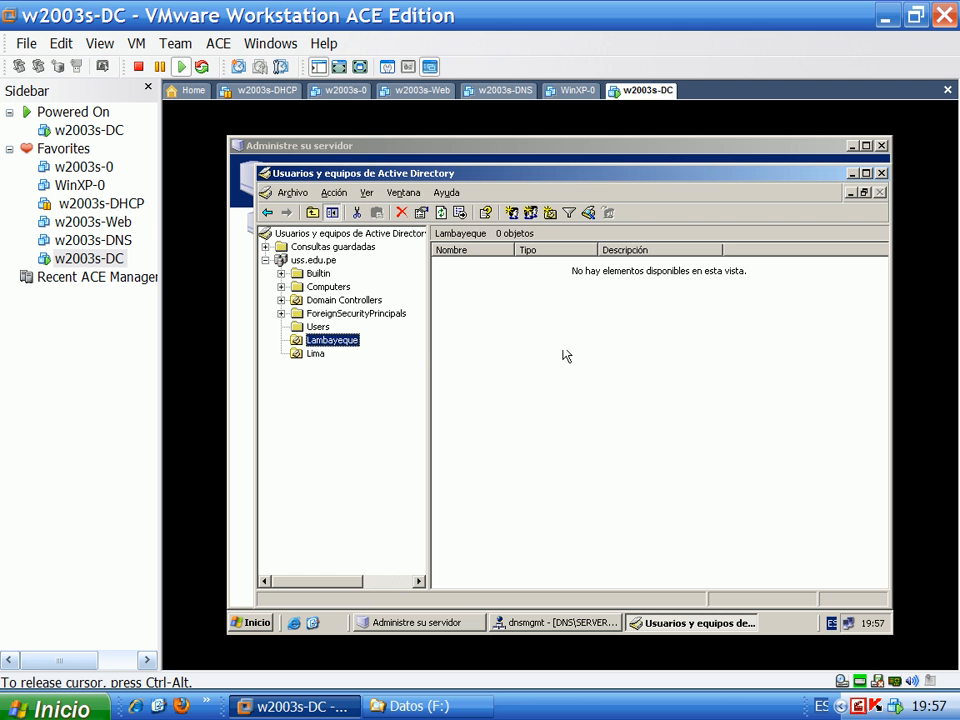
Create the Contabilidad organizational unit inside Lambayeque
right_click(519, 327)
mouse_move(549, 382)
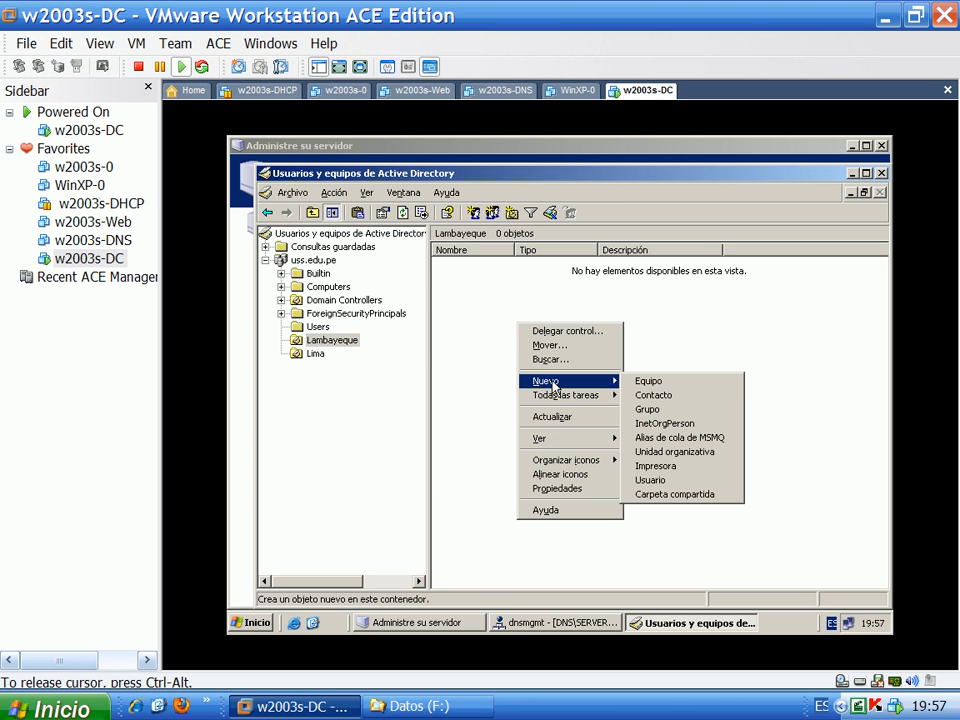
click(686, 453)
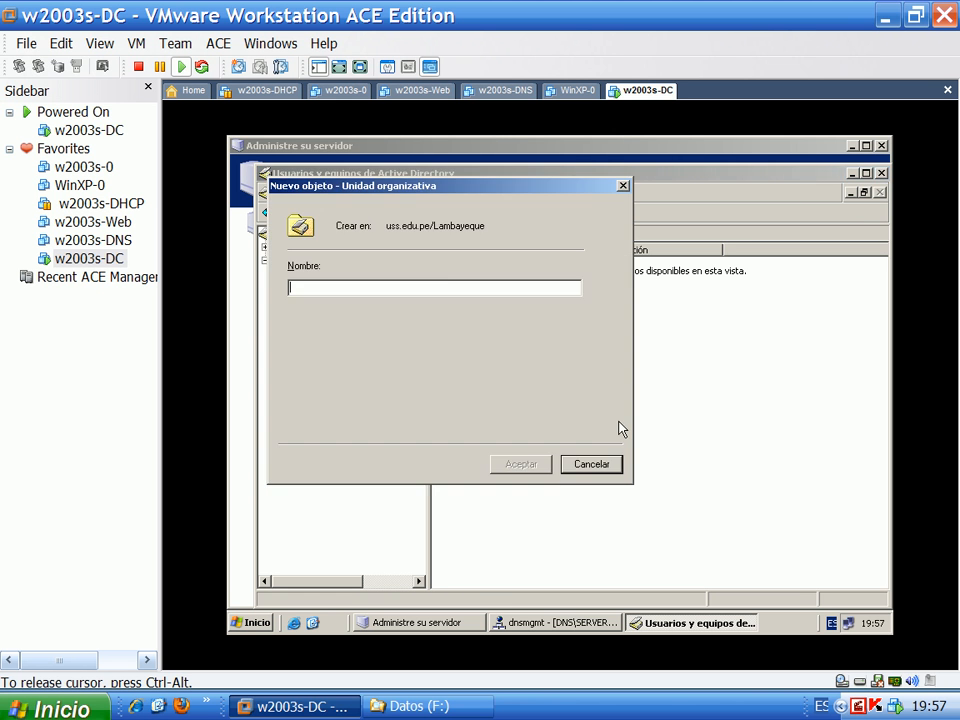
text(Contabilidad)
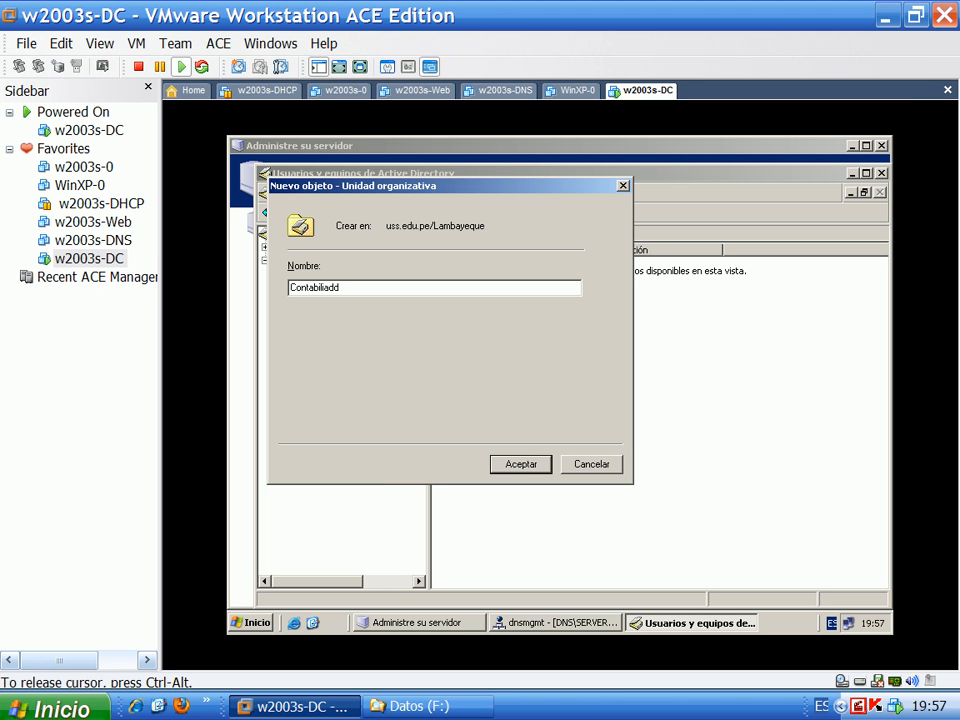
key(Return)
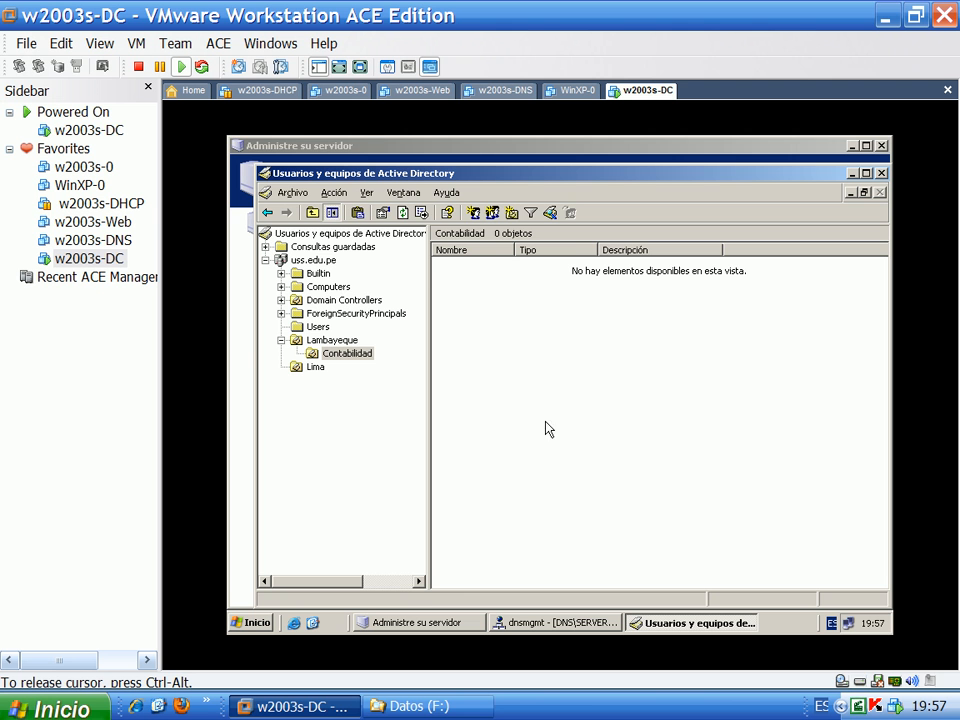
Create a second organizational unit, Sistemas, inside Lambayeque
right_click(496, 384)
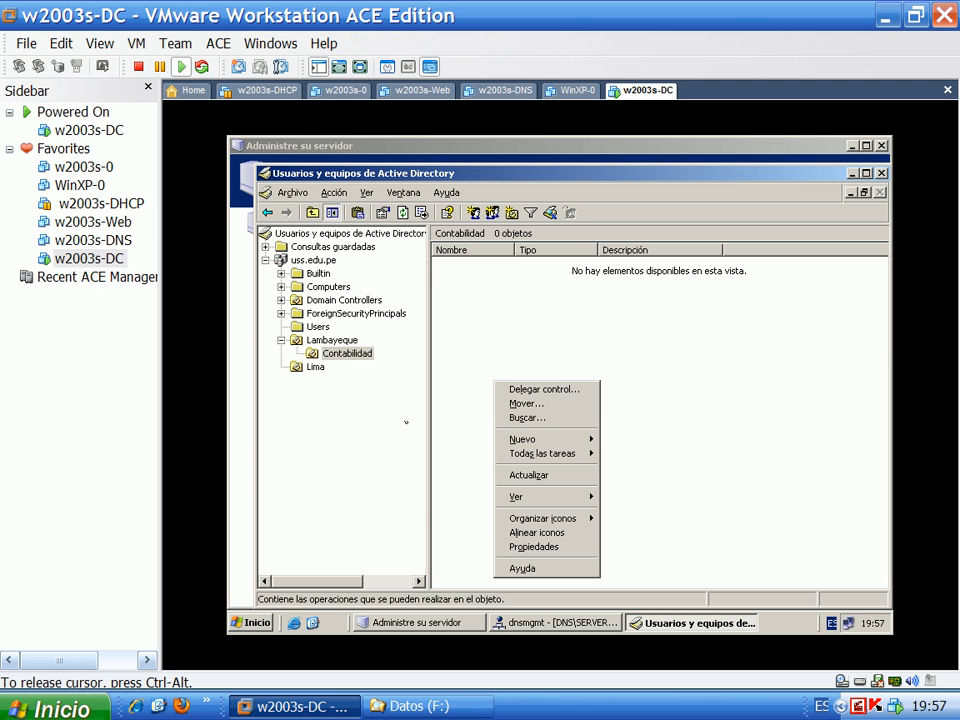
click(333, 341)
right_click(555, 356)
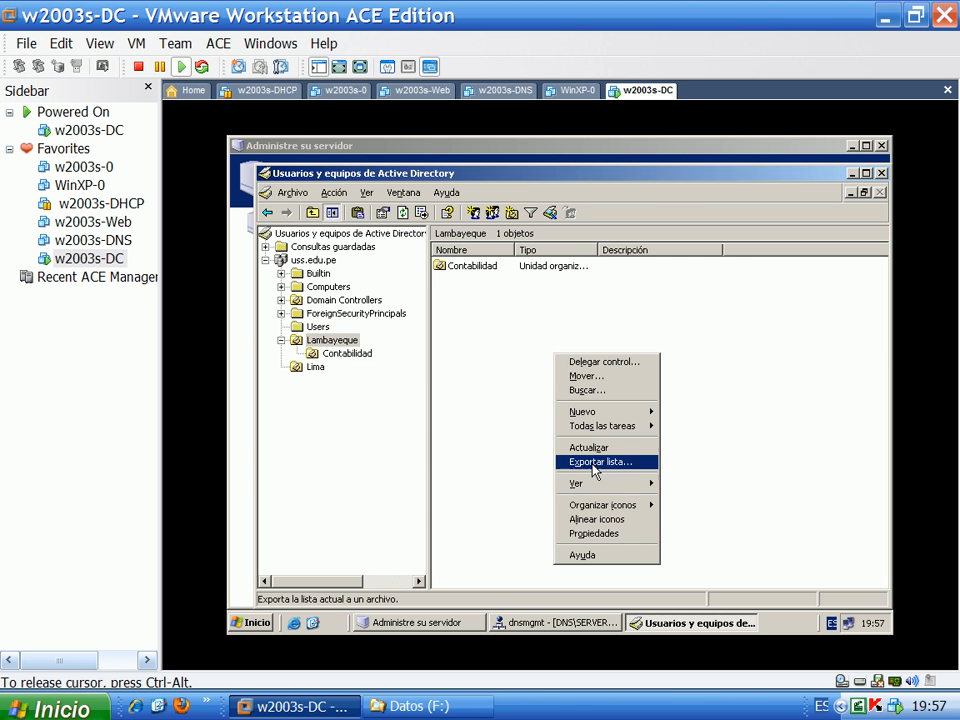
mouse_move(604, 413)
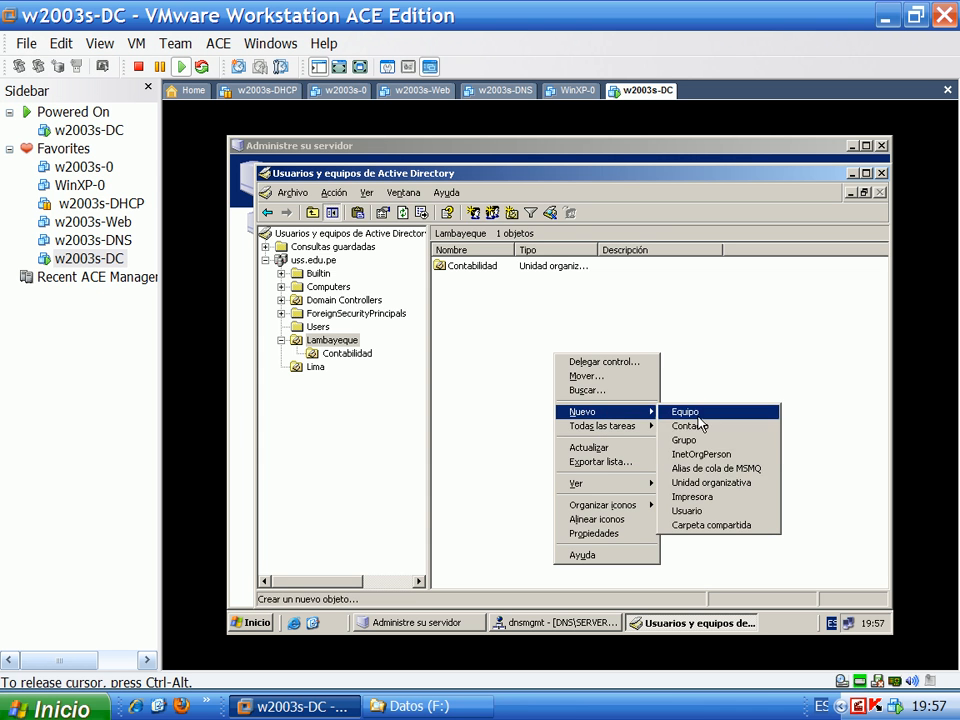
click(697, 483)
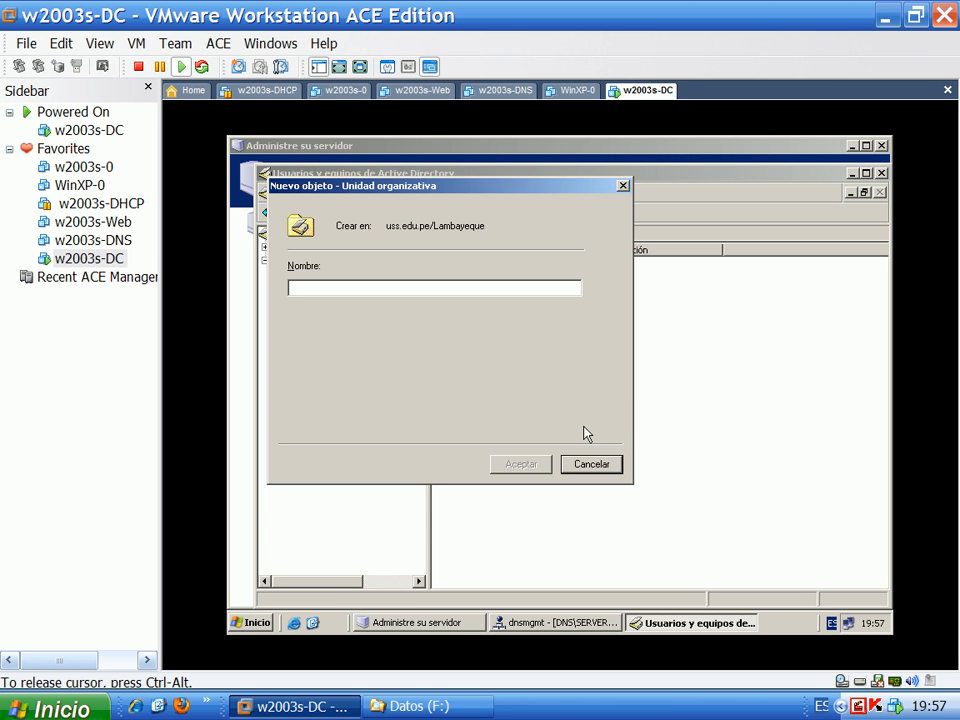
text(Adm)
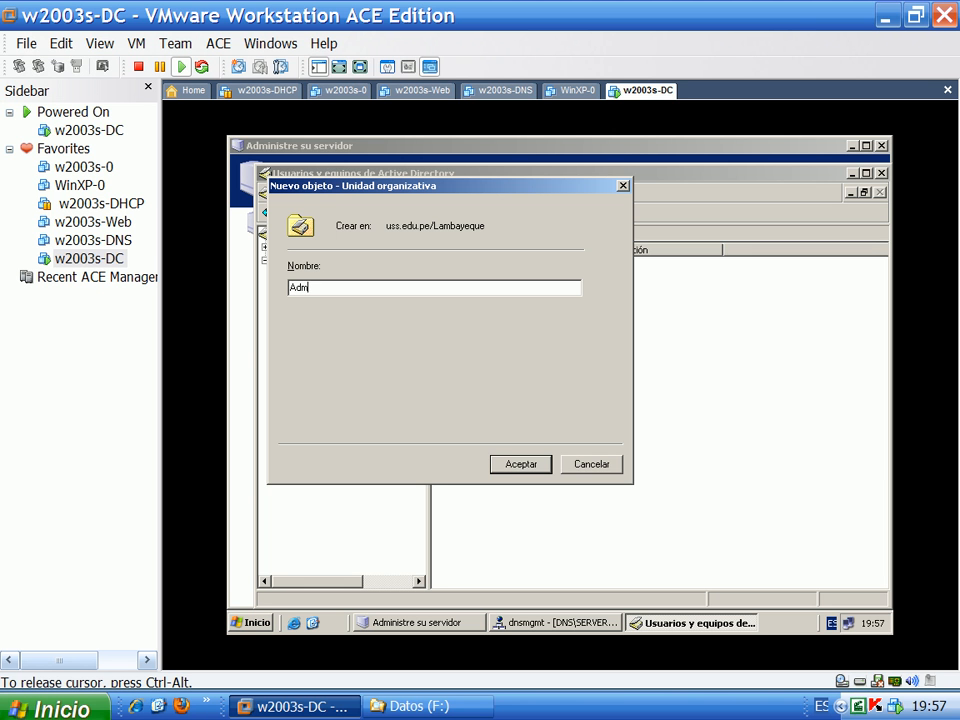
key(BackSpace)
key(BackSpace)
text(Si)
key(Return)
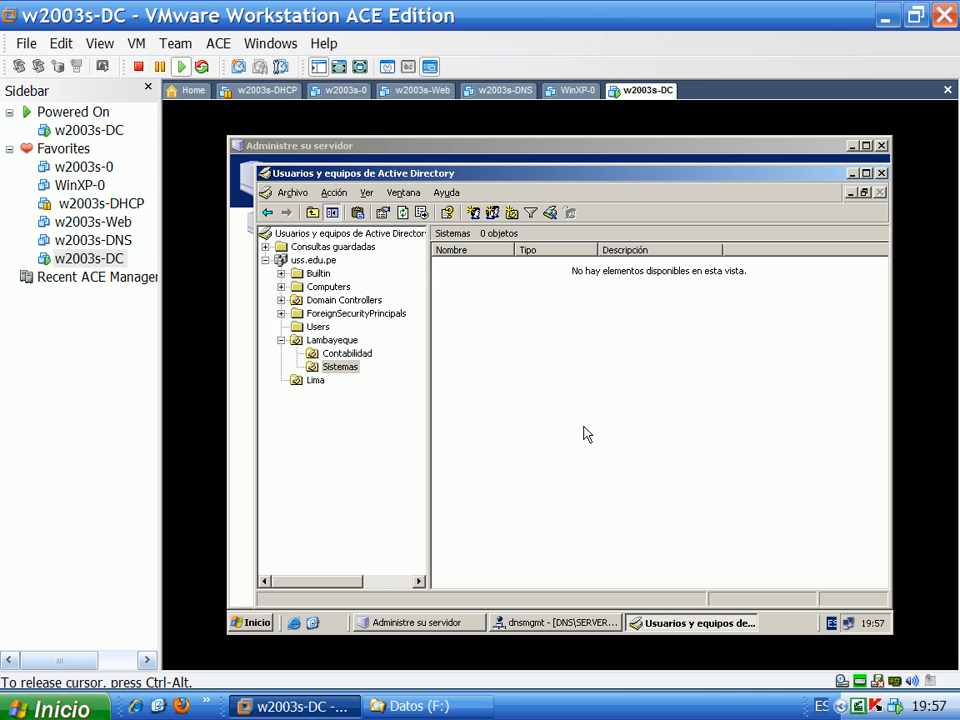
Expand Lambayeque, glance at the empty Contabilidad unit, and open Sistemas
click(327, 343)
click(332, 368)
click(339, 357)
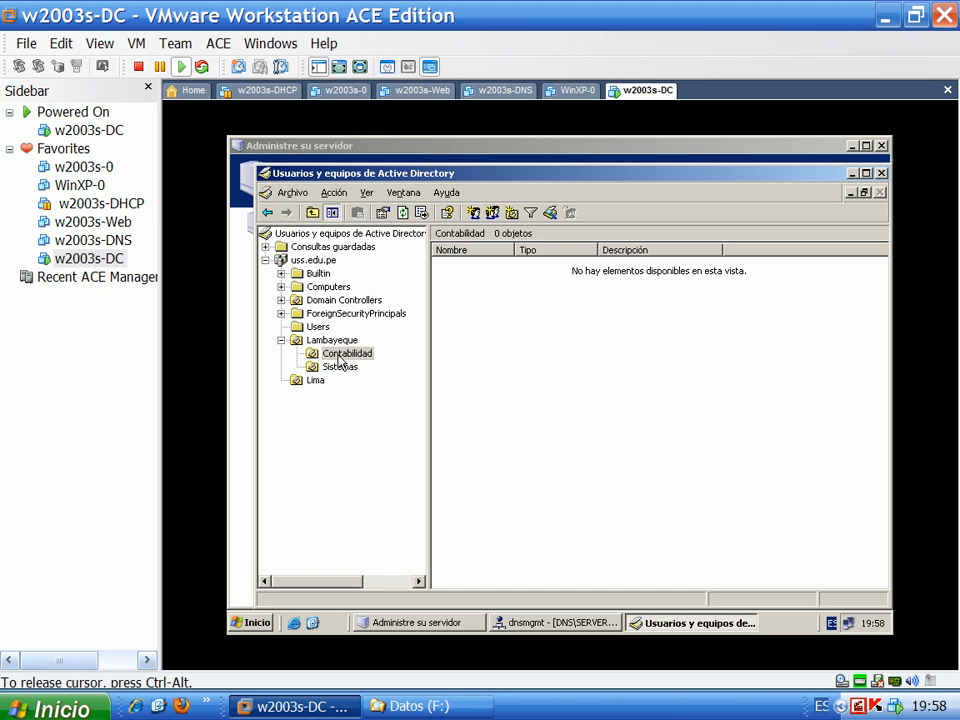
click(350, 367)
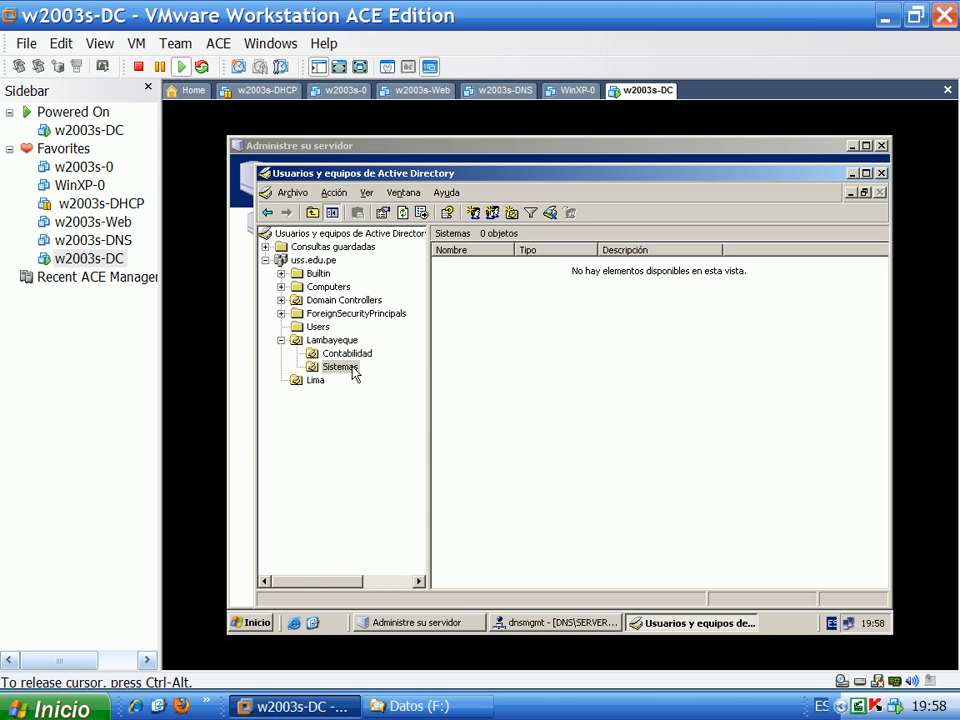
Start a new user in Sistemas, filling in the user's first name, surname and logon name
right_click(509, 374)
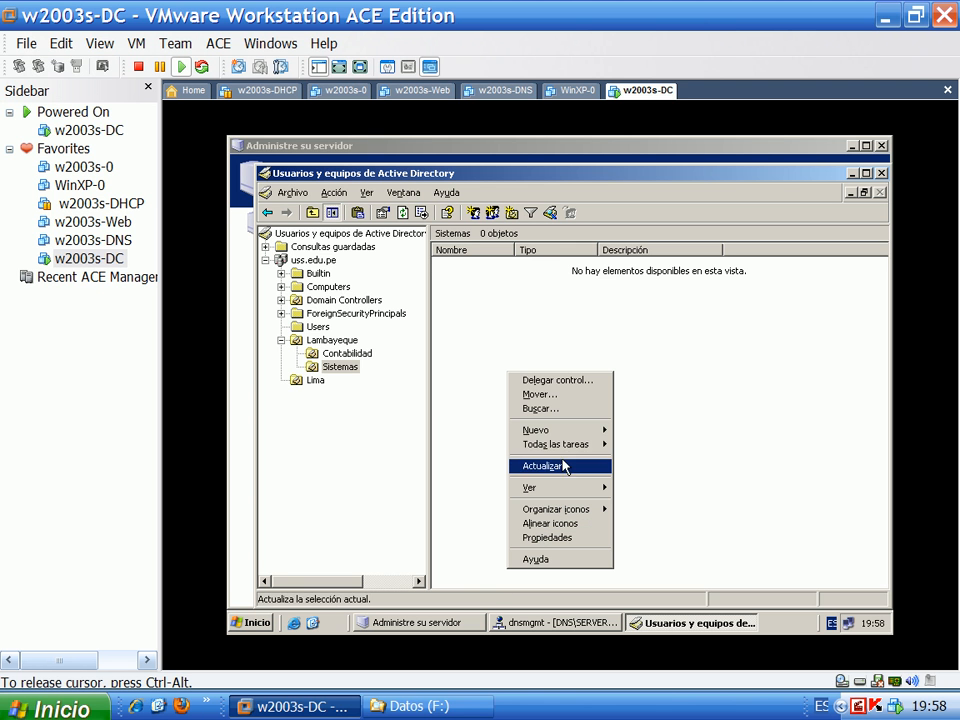
mouse_move(550, 431)
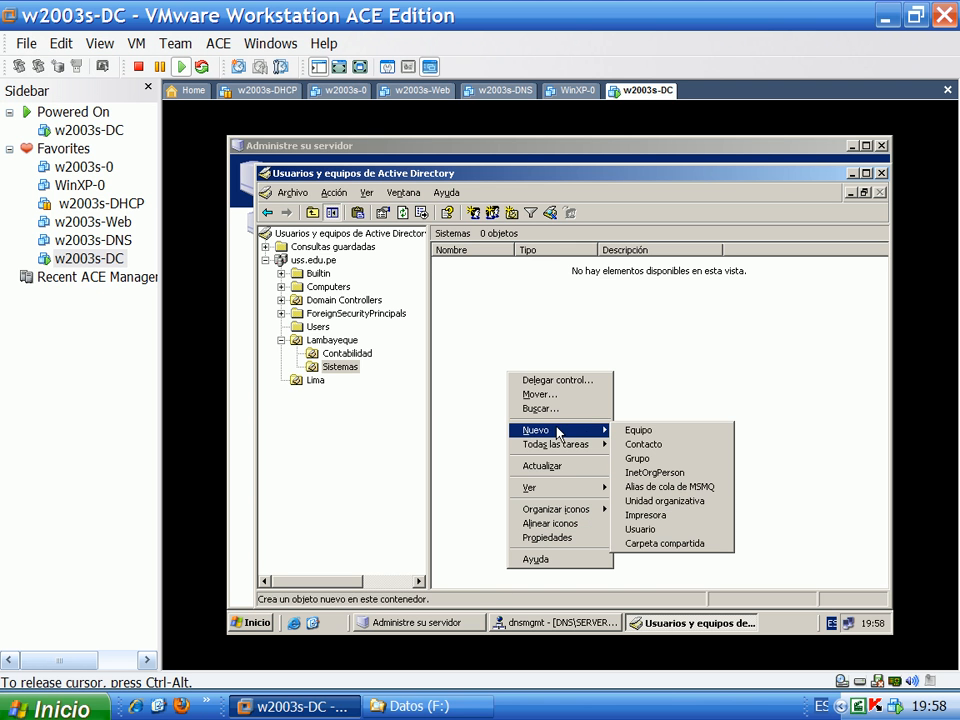
click(642, 532)
drag(411, 190, 617, 272)
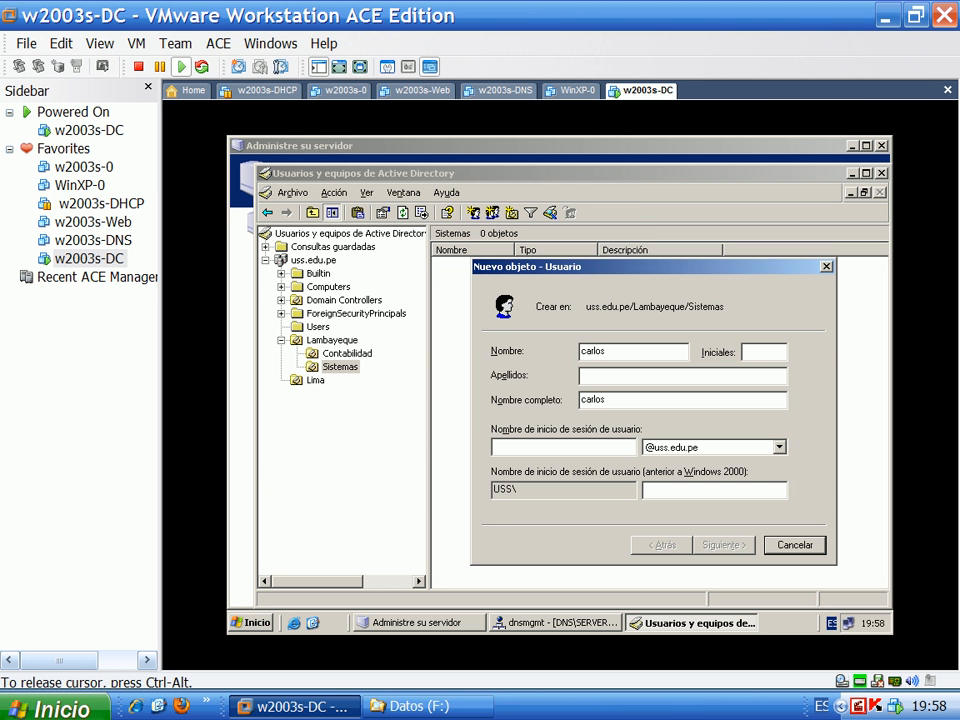
key(Tab)
key(Tab)
key(Tab)
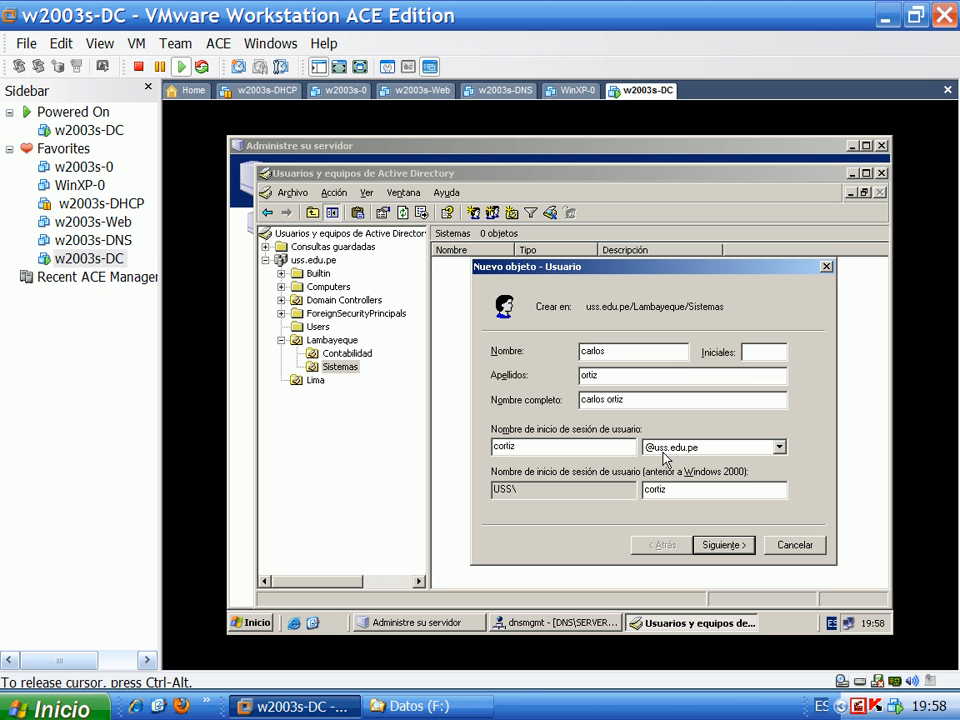
click(725, 550)
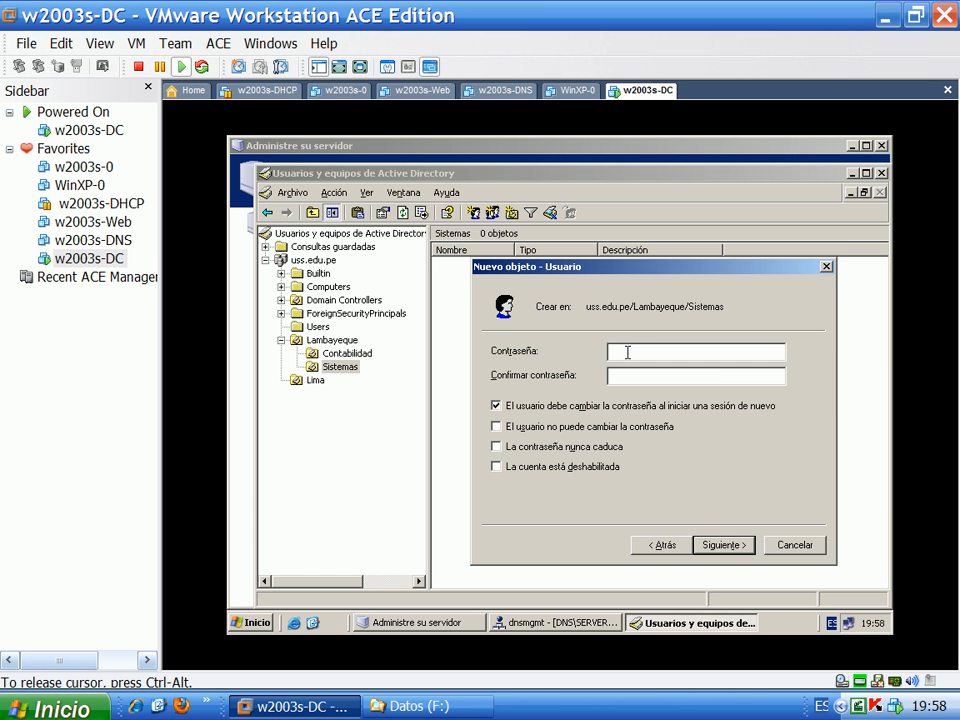
Enter and confirm the user's password, with no forced change and never expiring
text(1)
text(123••••••••••••)
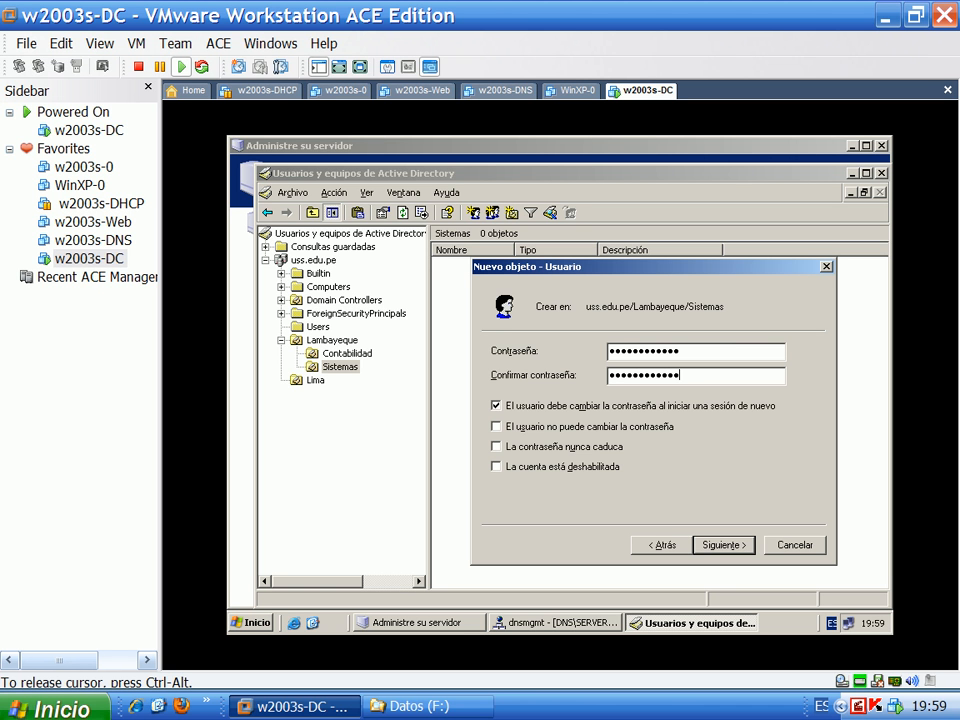
click(496, 405)
click(497, 447)
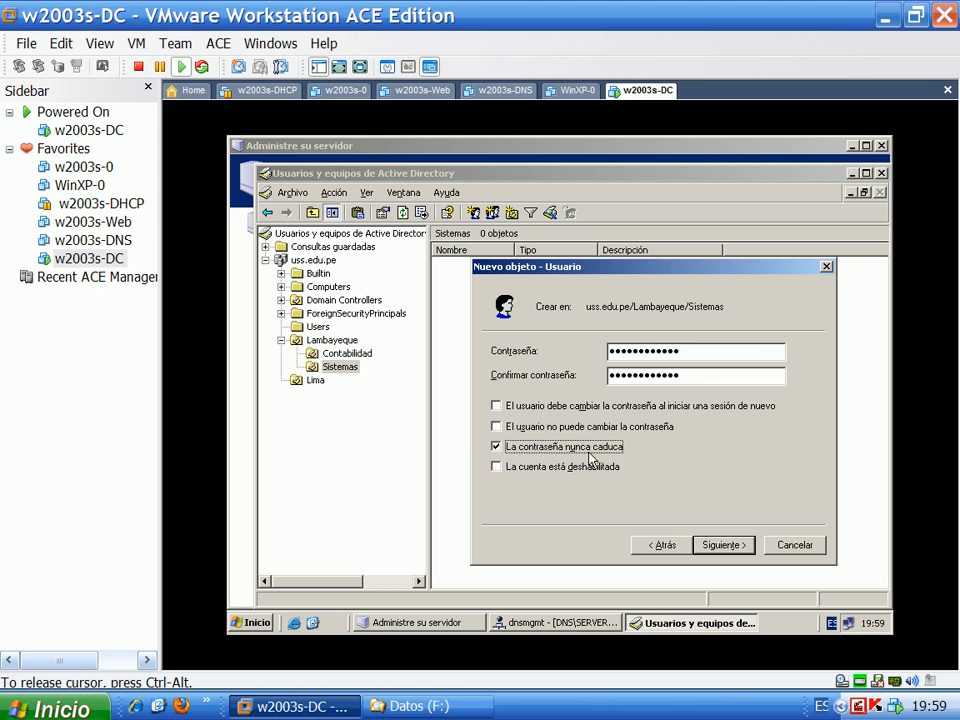
double_click(692, 350)
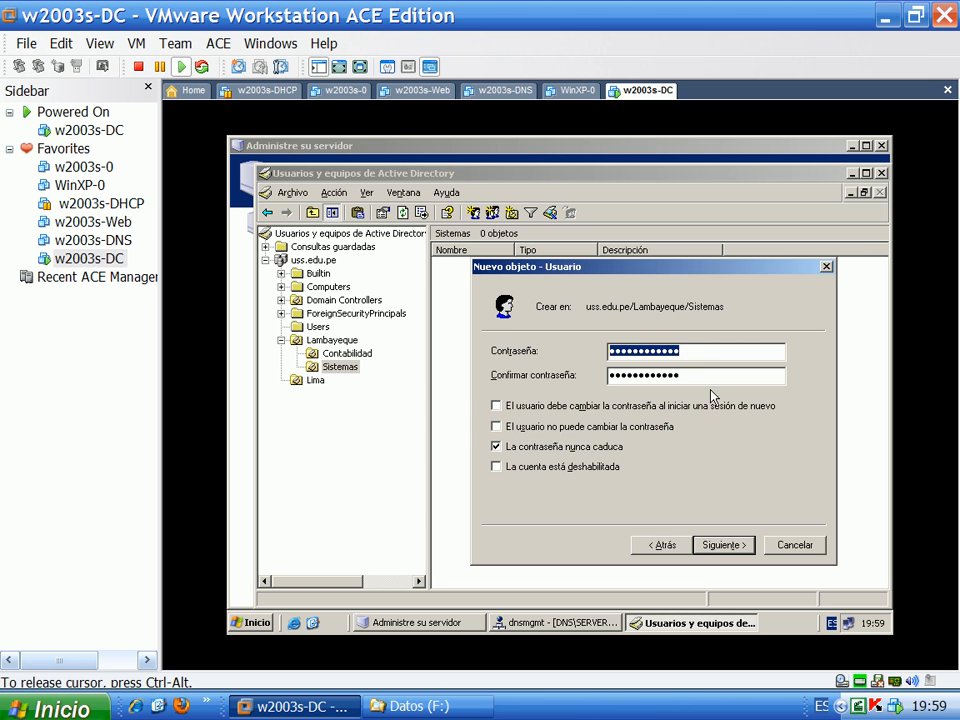
double_click(693, 375)
click(690, 350)
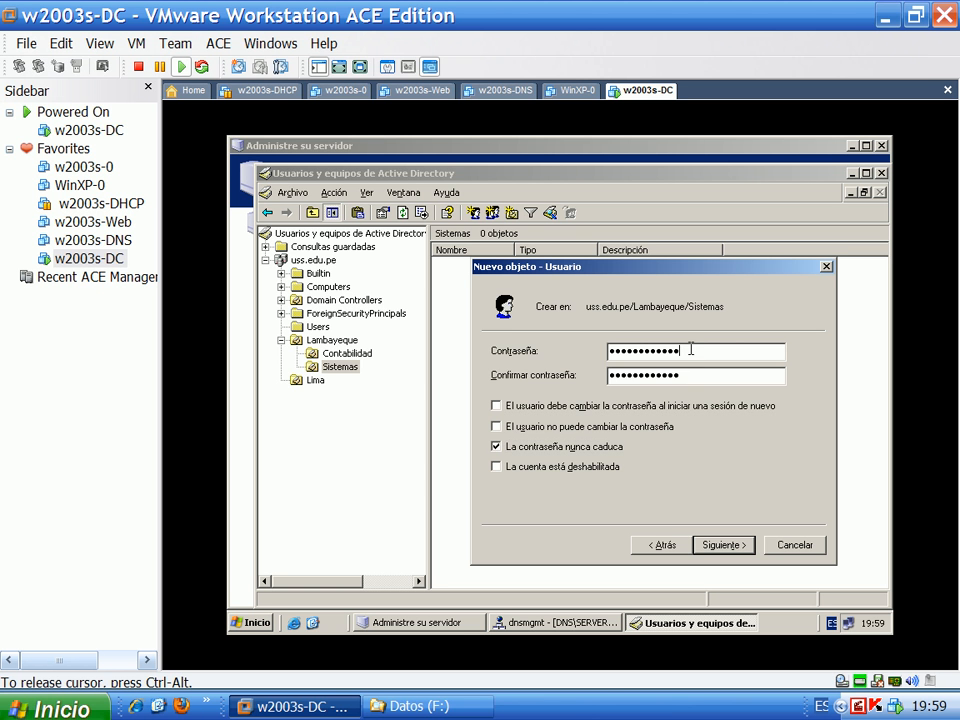
Finish the new user wizard and select the newly created account
click(712, 548)
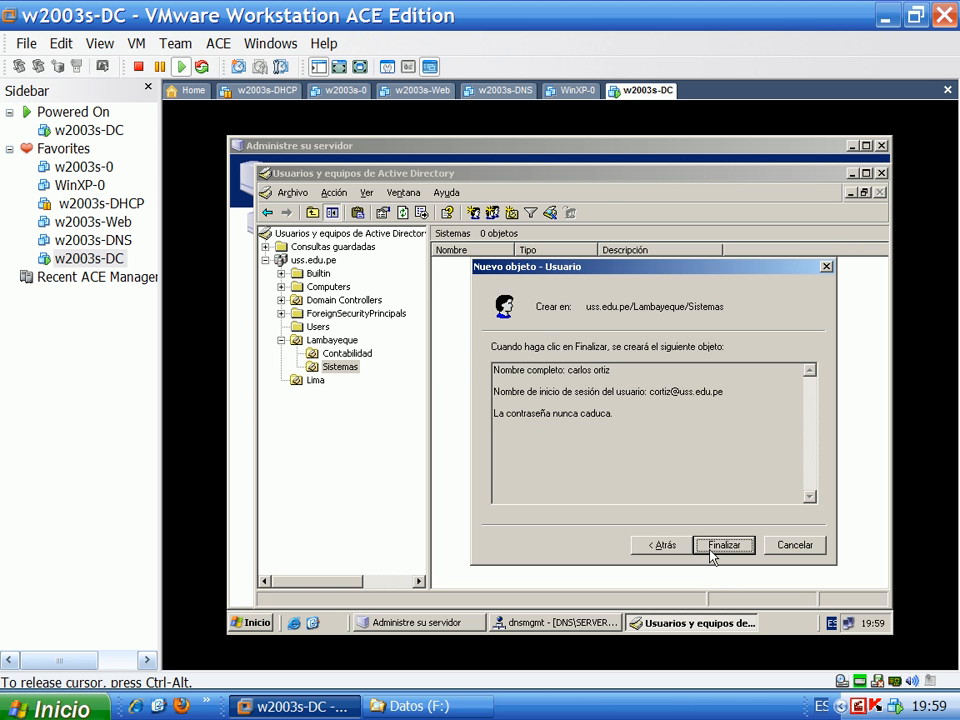
click(724, 545)
click(529, 338)
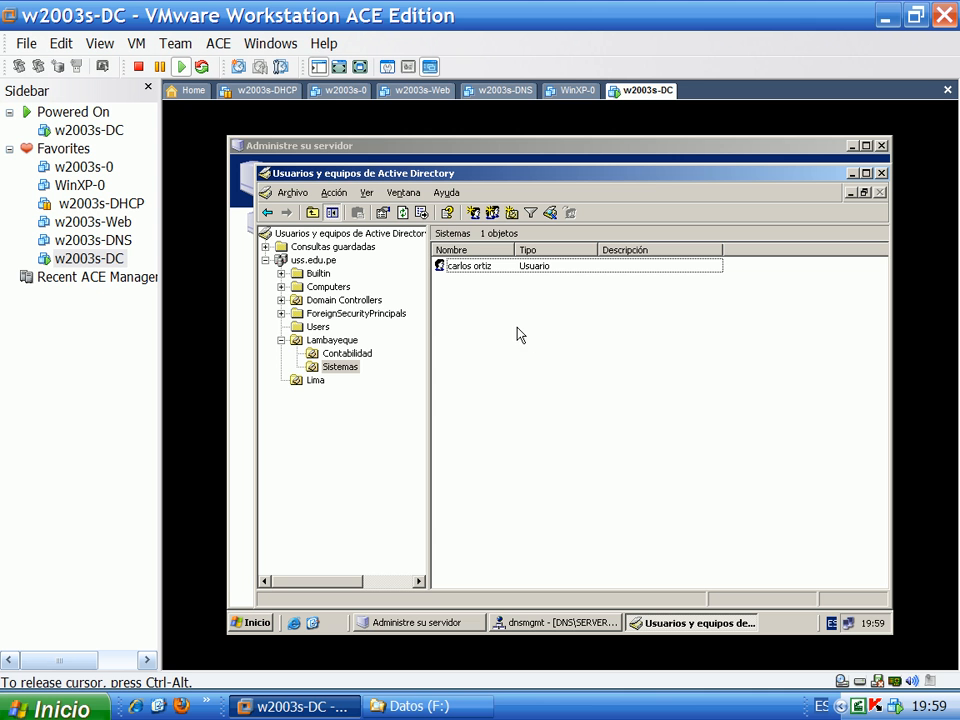
click(476, 270)
Open the user's Miembro de properties and look up groups matching 'administ'
right_click(472, 274)
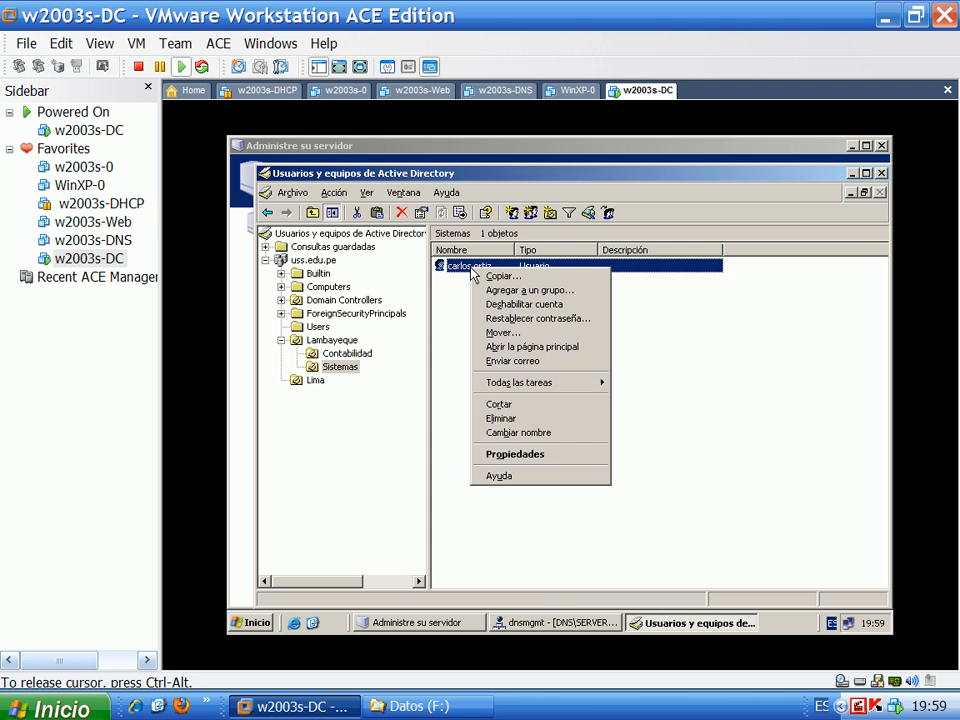
click(532, 455)
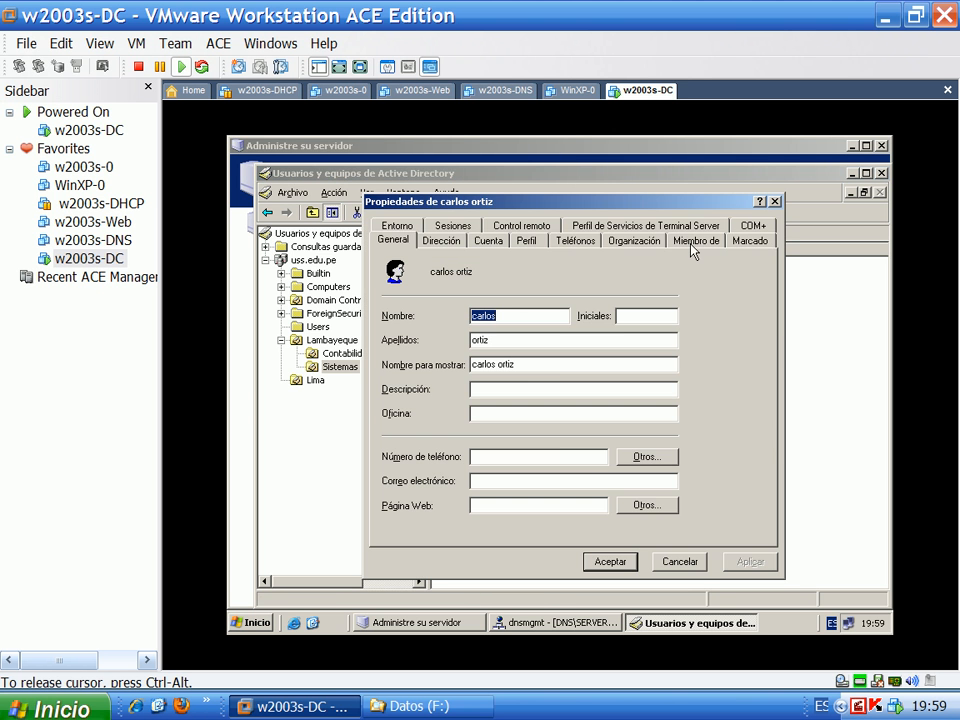
click(693, 244)
click(401, 440)
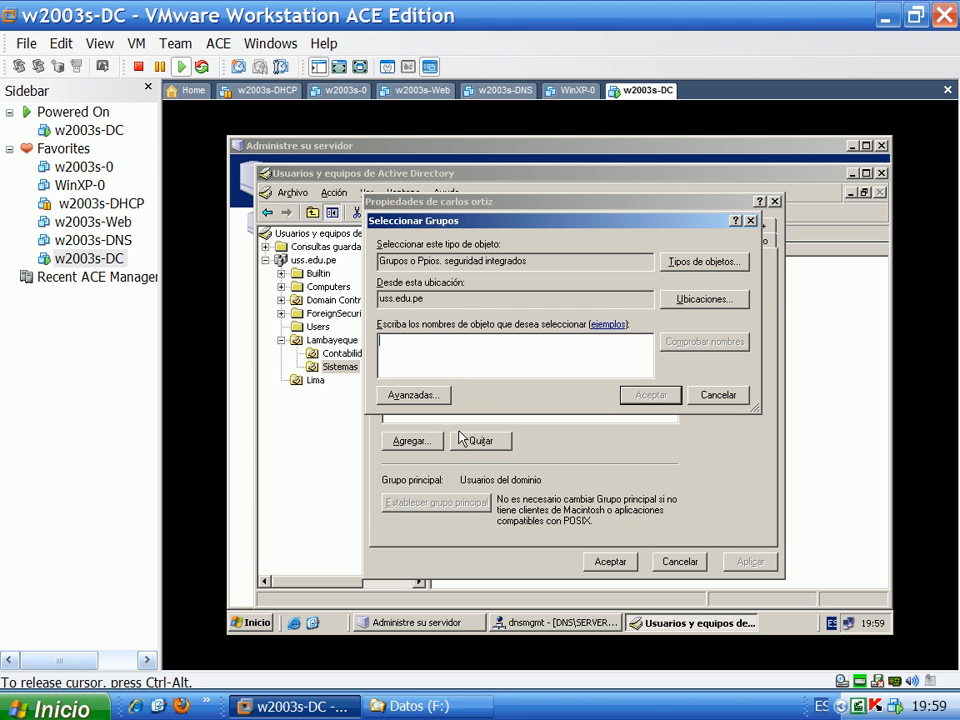
text(a)
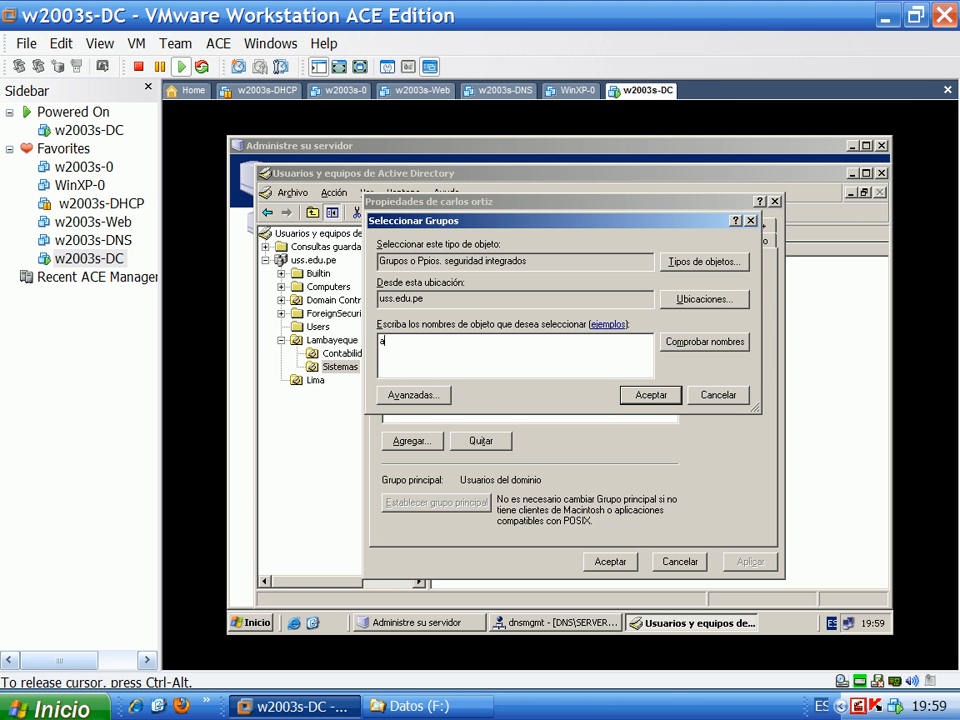
key(BackSpace)
text(administrador)
click(705, 341)
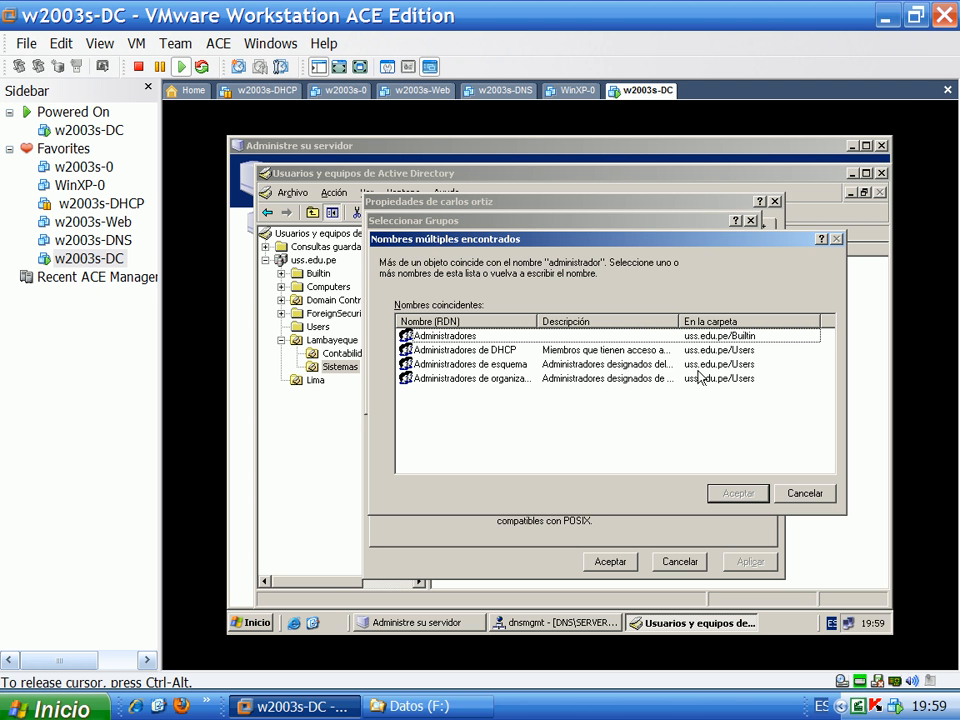
Add the Administradores group to the user's memberships and save the properties
click(474, 344)
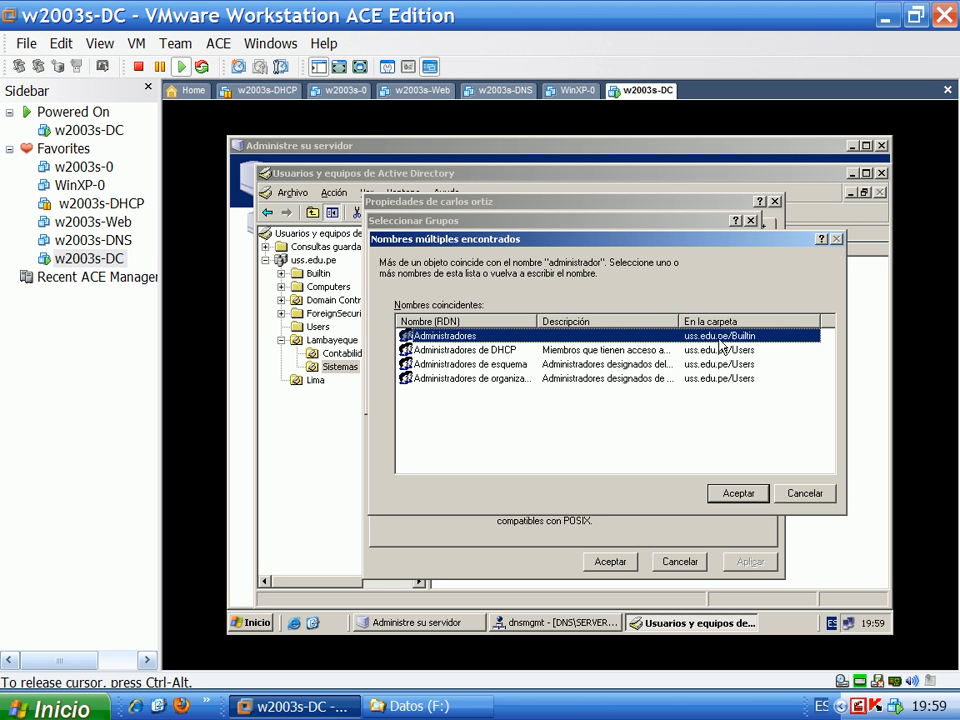
click(739, 497)
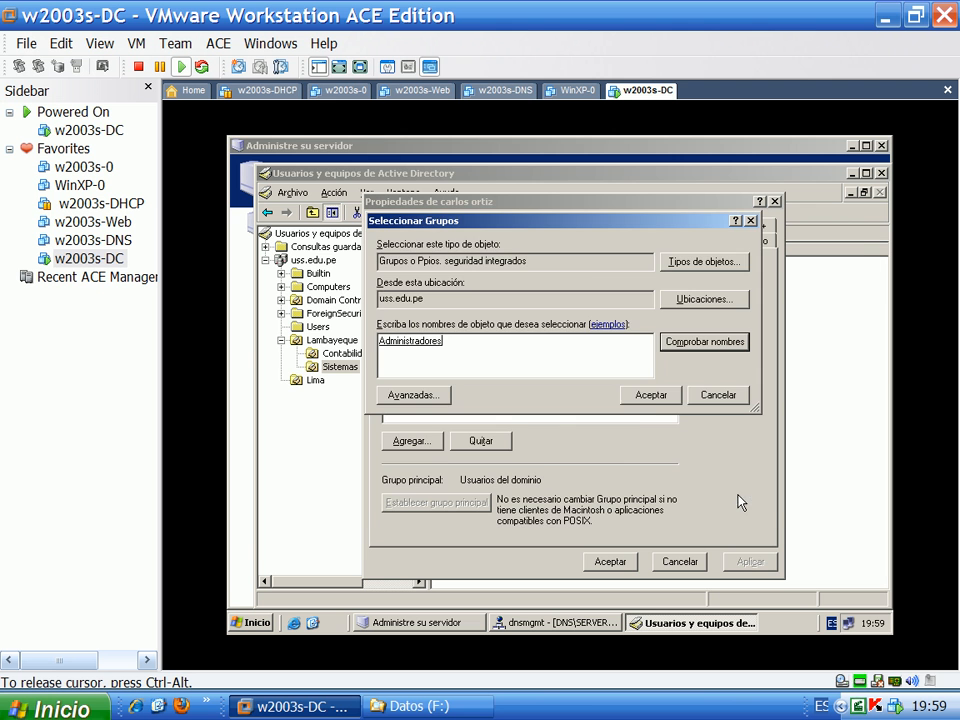
click(651, 396)
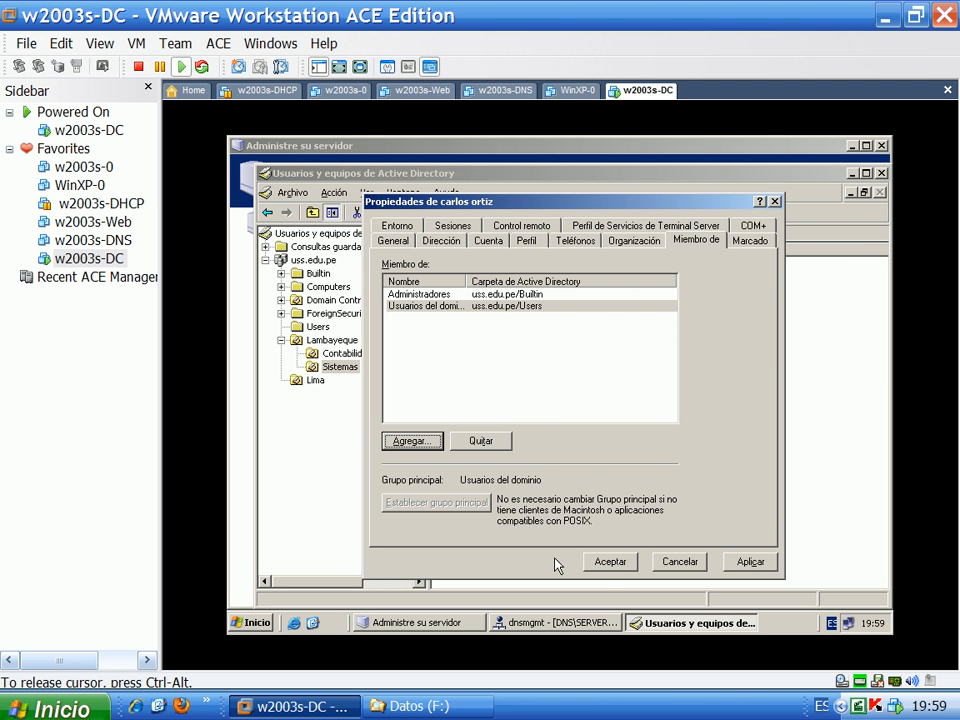
click(603, 564)
click(548, 463)
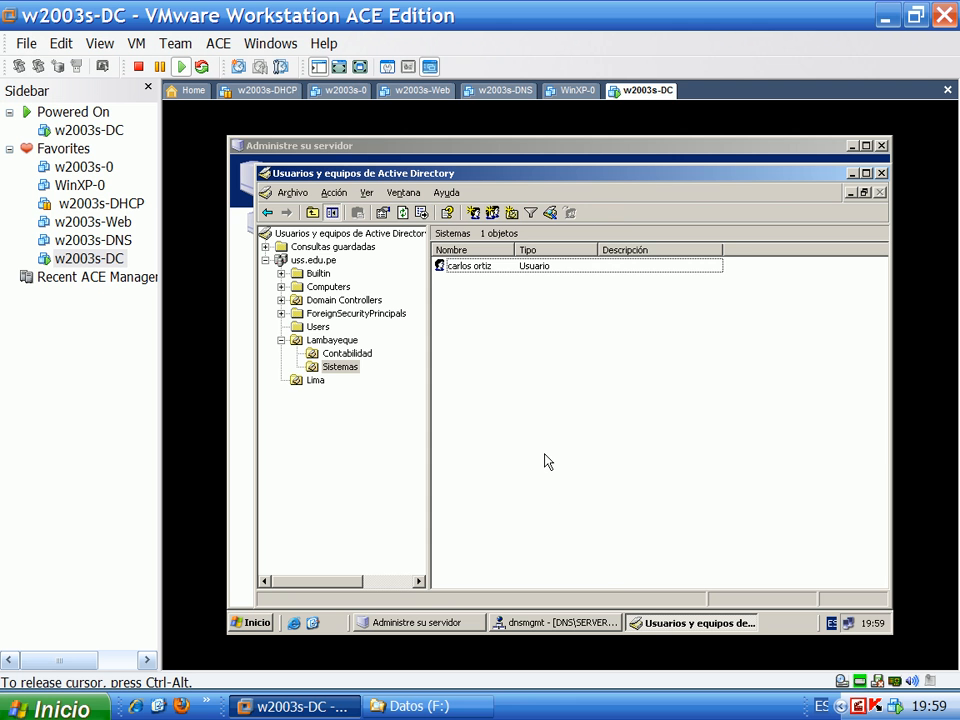
Start a new user in the Contabilidad unit with the user's name filled in
right_click(515, 370)
key(Escape)
click(339, 355)
right_click(476, 372)
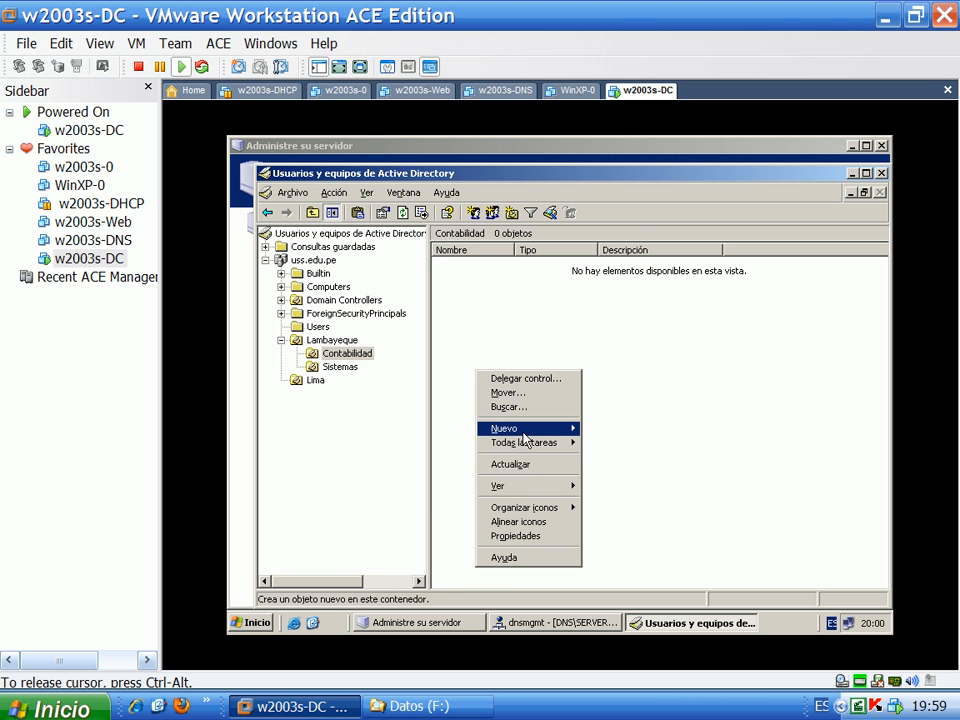
mouse_move(566, 434)
click(610, 527)
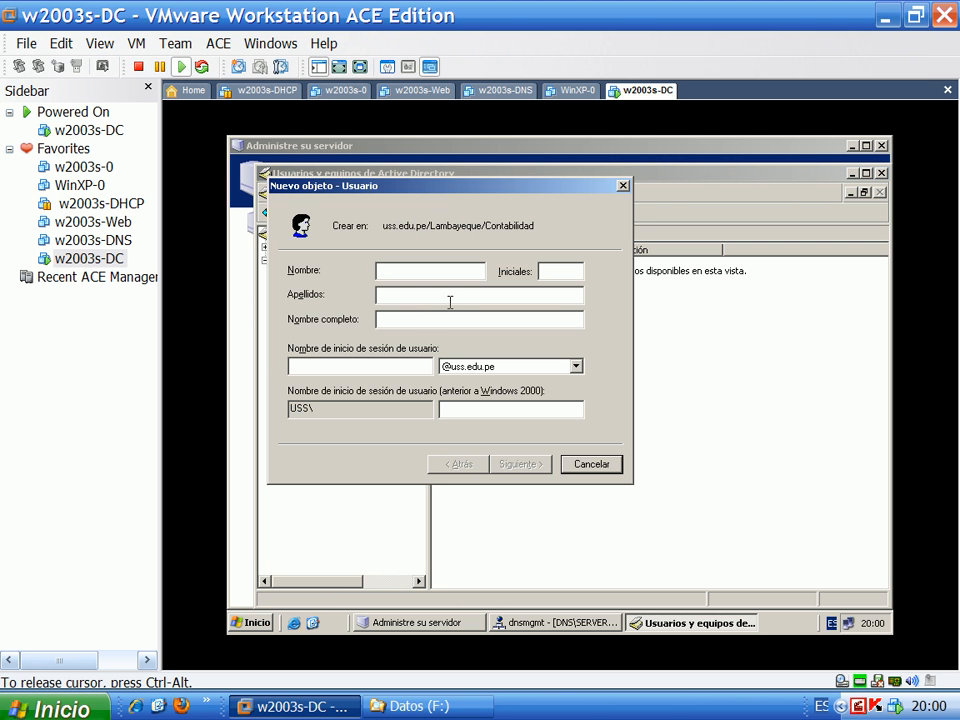
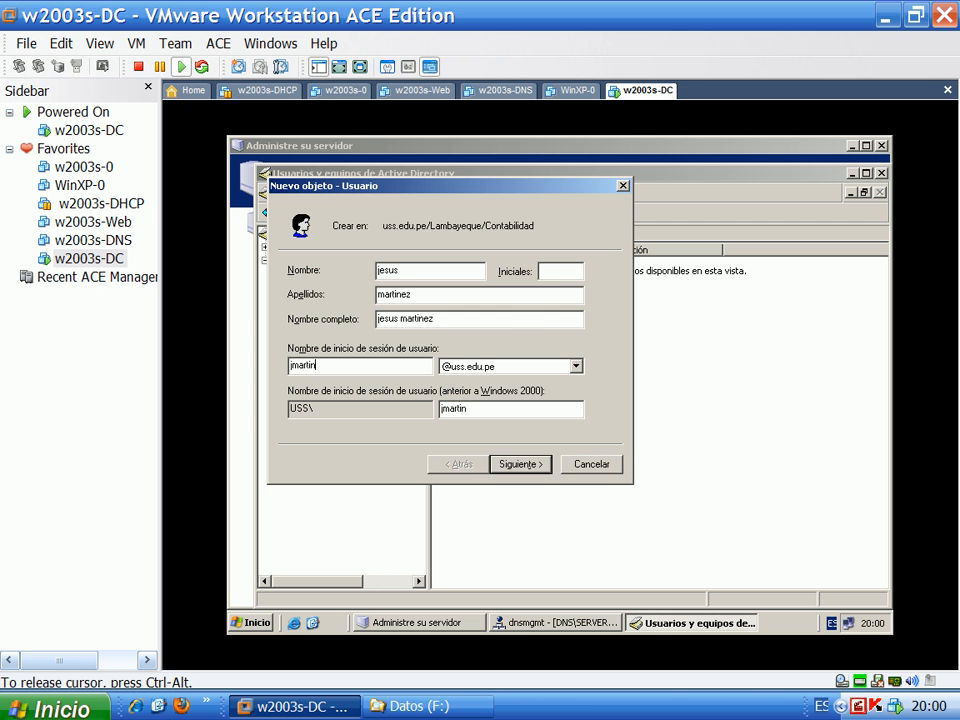
click(520, 465)
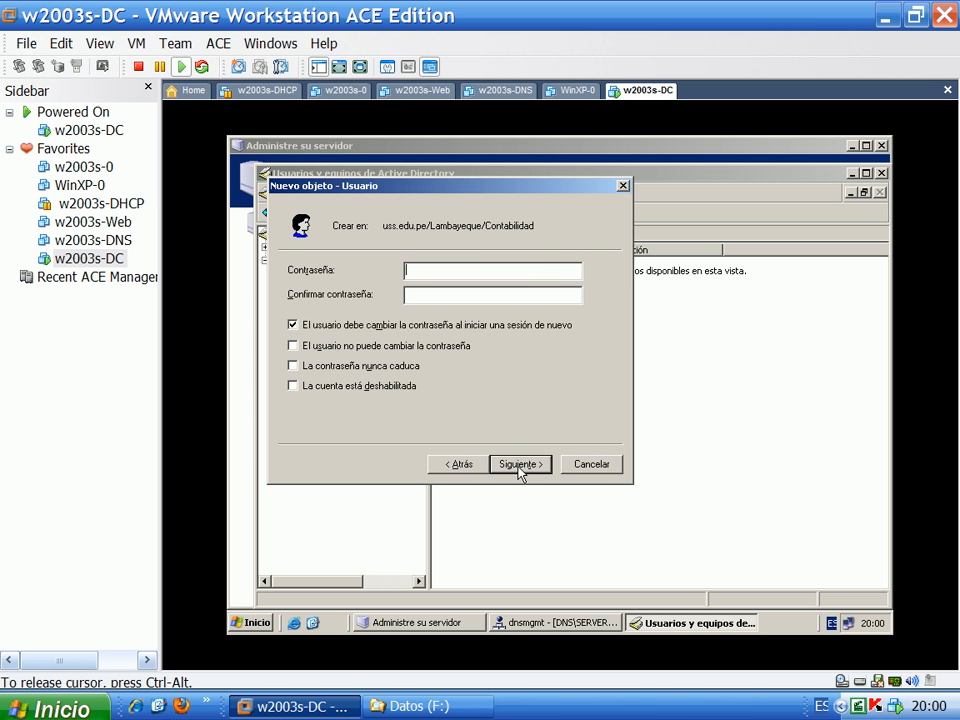
Set the account password to never expire, enter the password, and finish the wizard
click(294, 366)
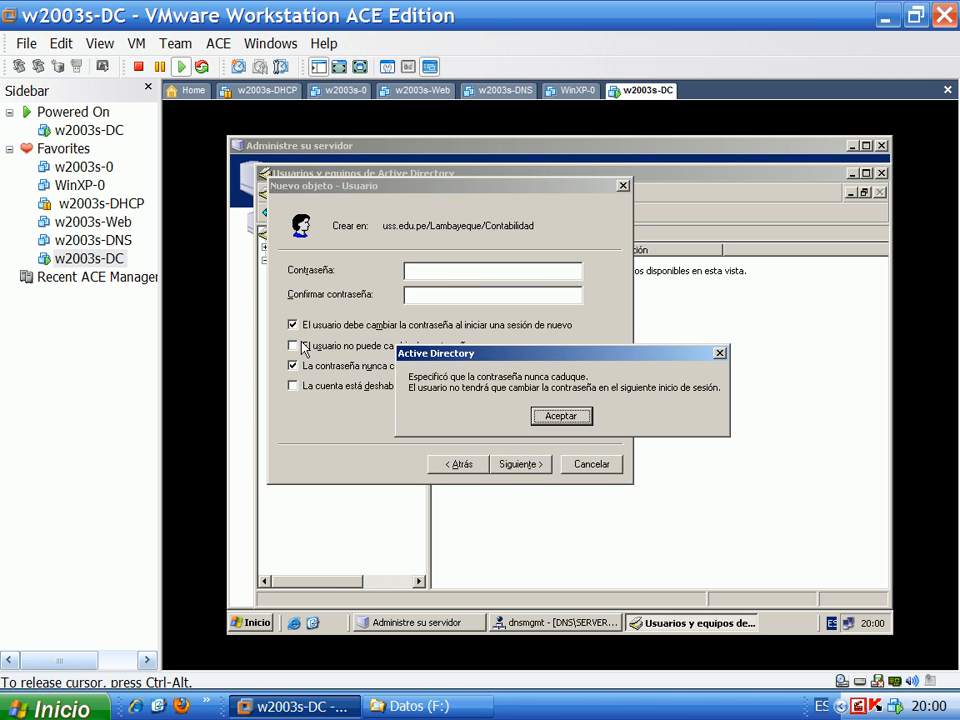
key(Return)
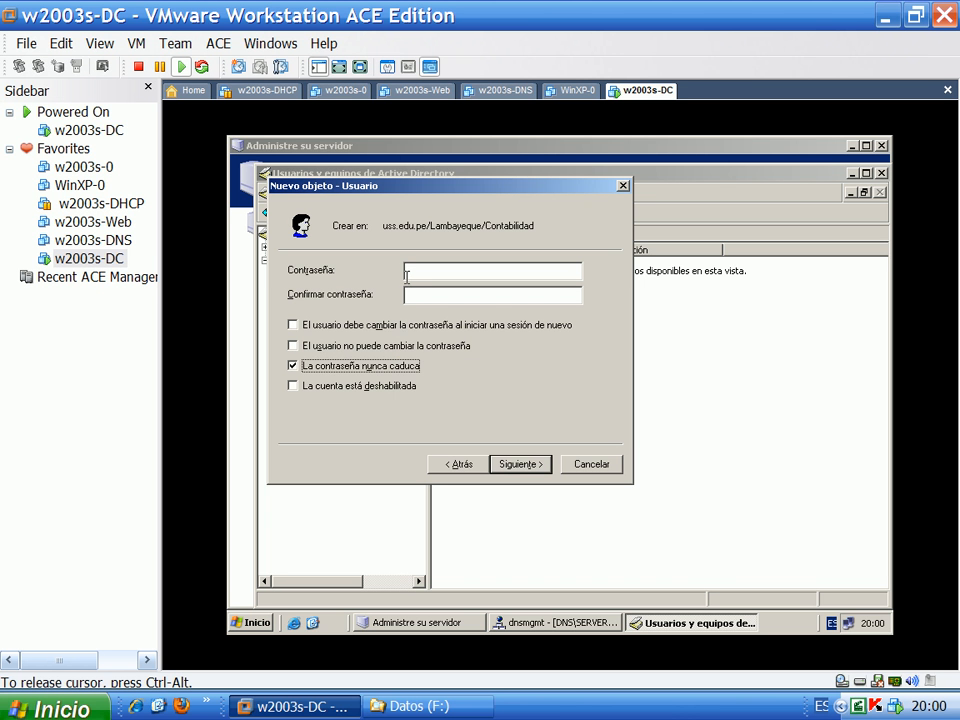
click(407, 272)
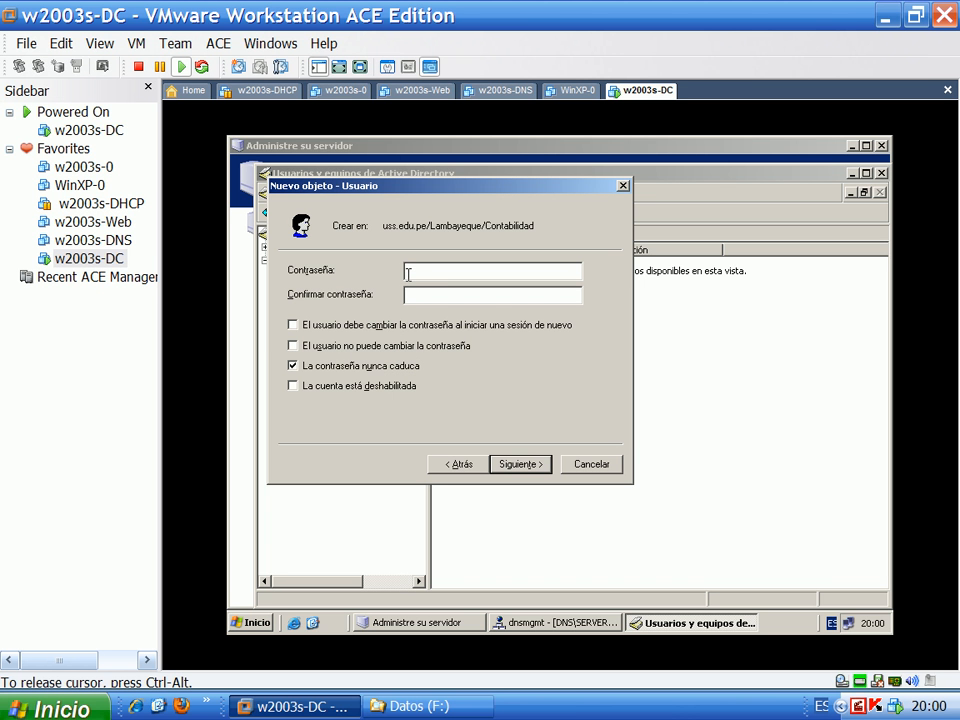
text(1234567890)
key(Tab)
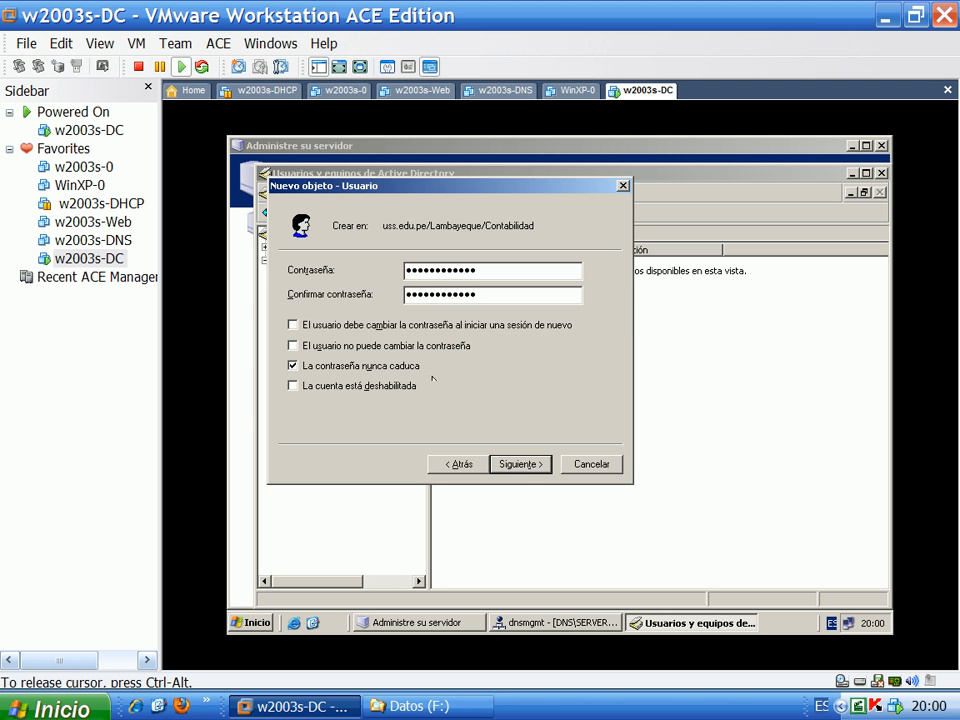
click(516, 464)
click(516, 464)
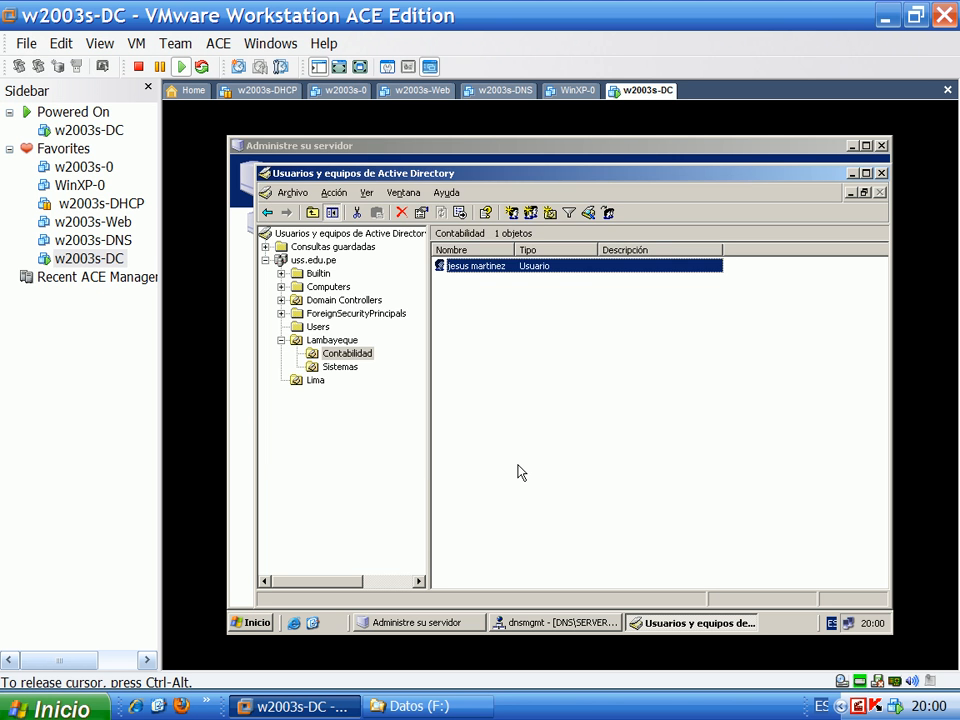
Compare the users in Sistemas and Contabilidad, then release the guest and switch to WinXP-0
click(340, 367)
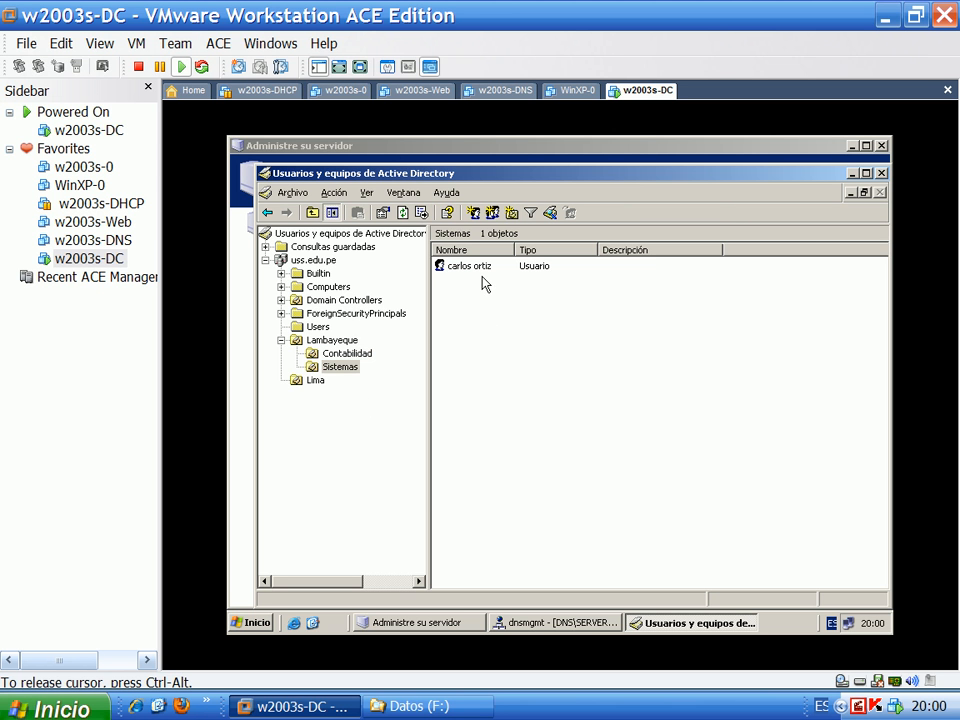
click(352, 355)
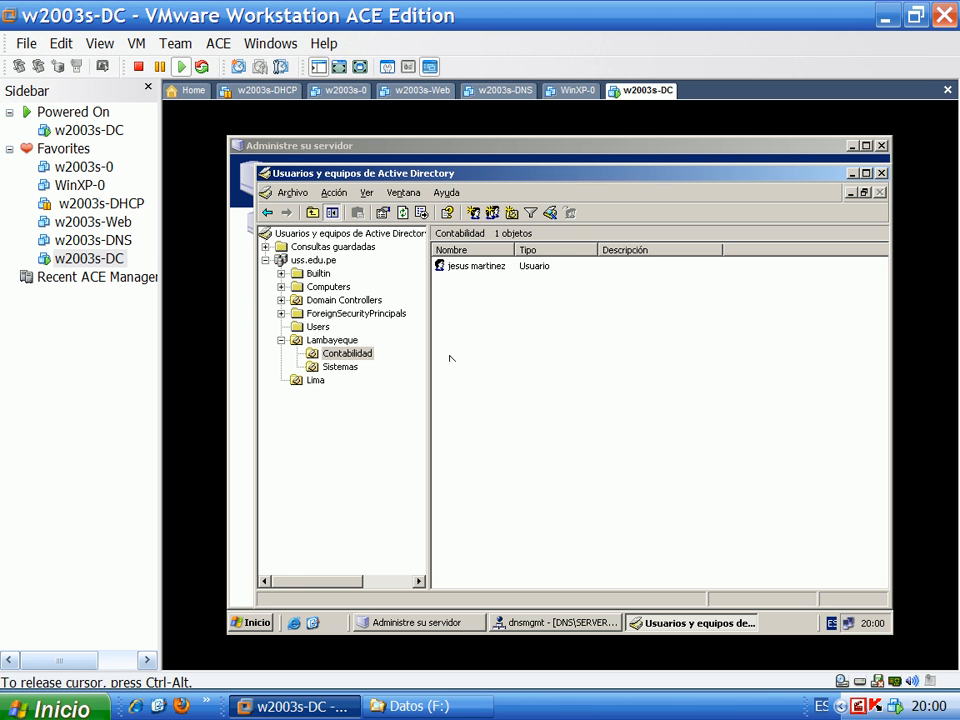
click(339, 367)
click(341, 354)
key(ctrl+alt)
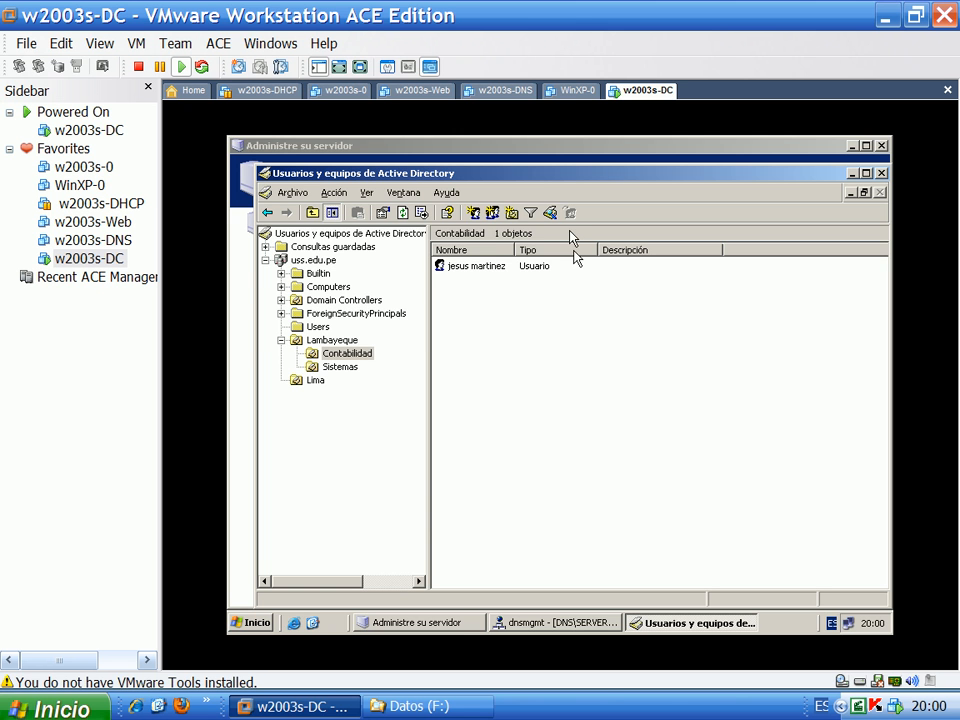
click(576, 90)
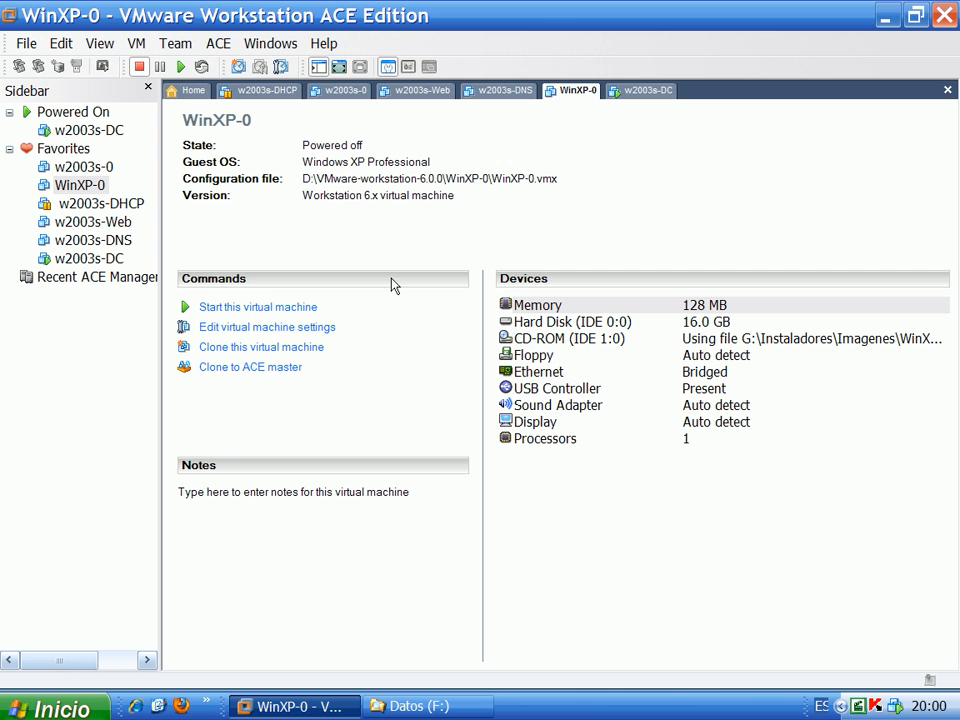
Start a full clone of WinXP-0 from its current state, named WinXP-cliente
click(235, 346)
click(349, 377)
click(350, 376)
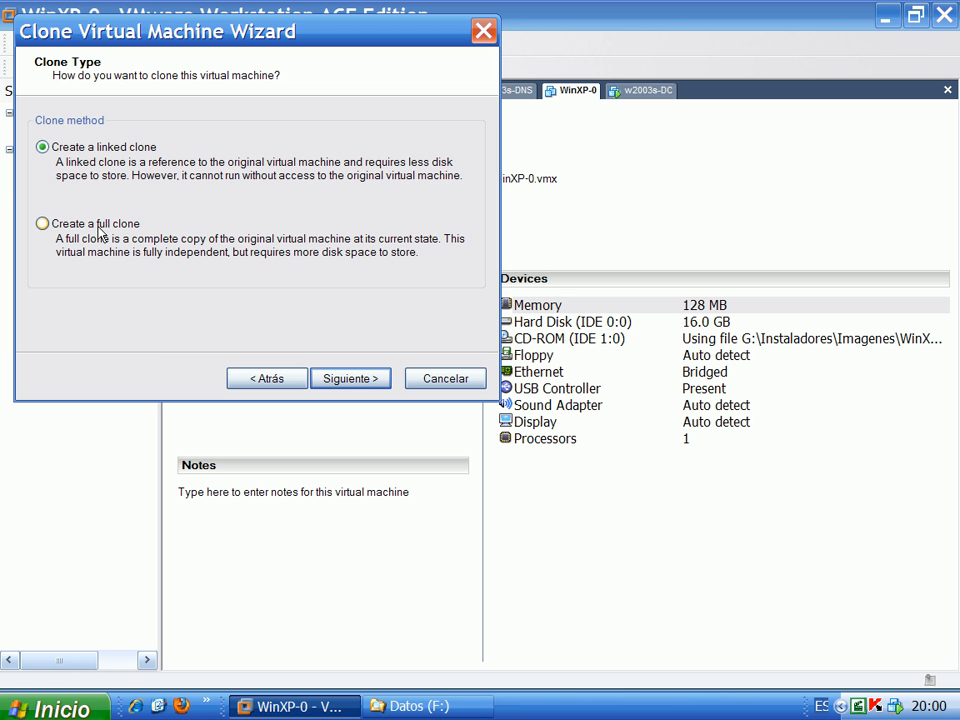
click(86, 222)
click(336, 378)
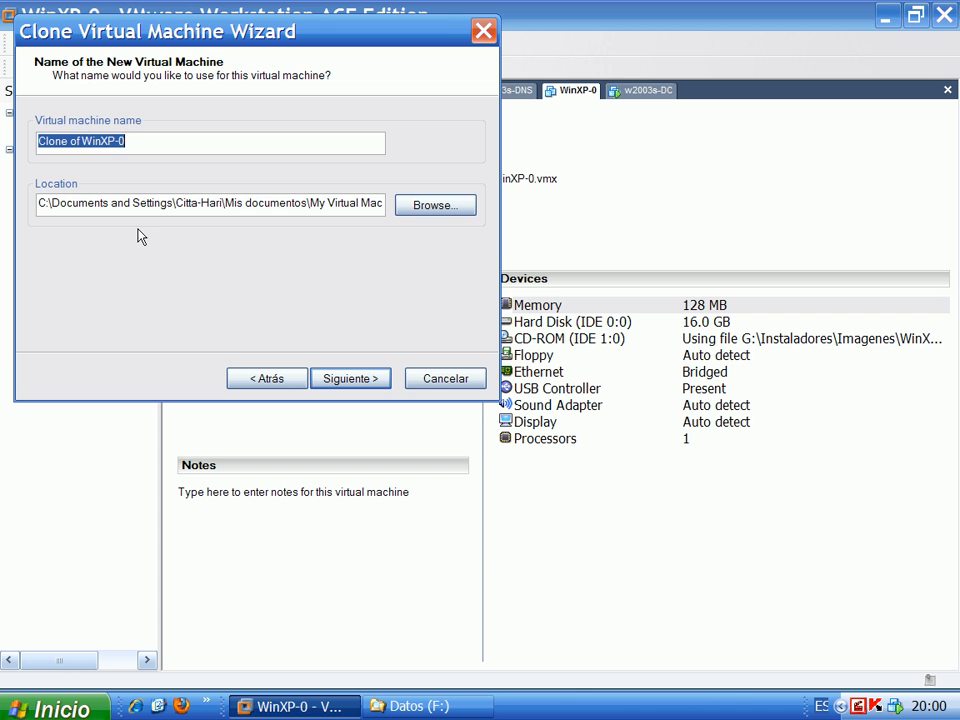
click(77, 142)
drag(77, 142, 3, 150)
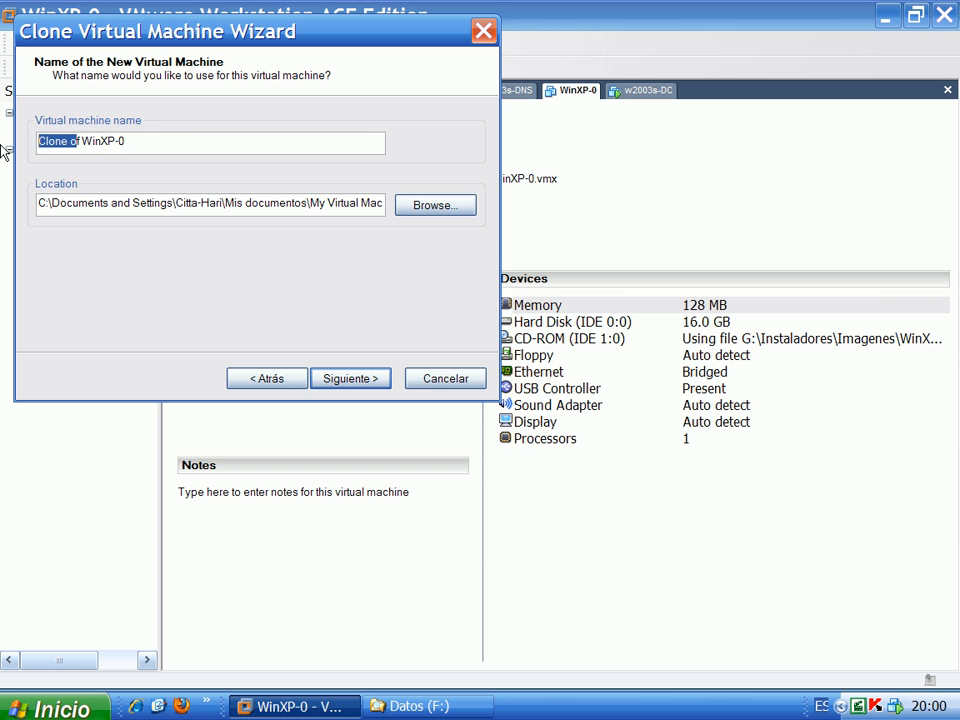
key(Delete)
click(88, 143)
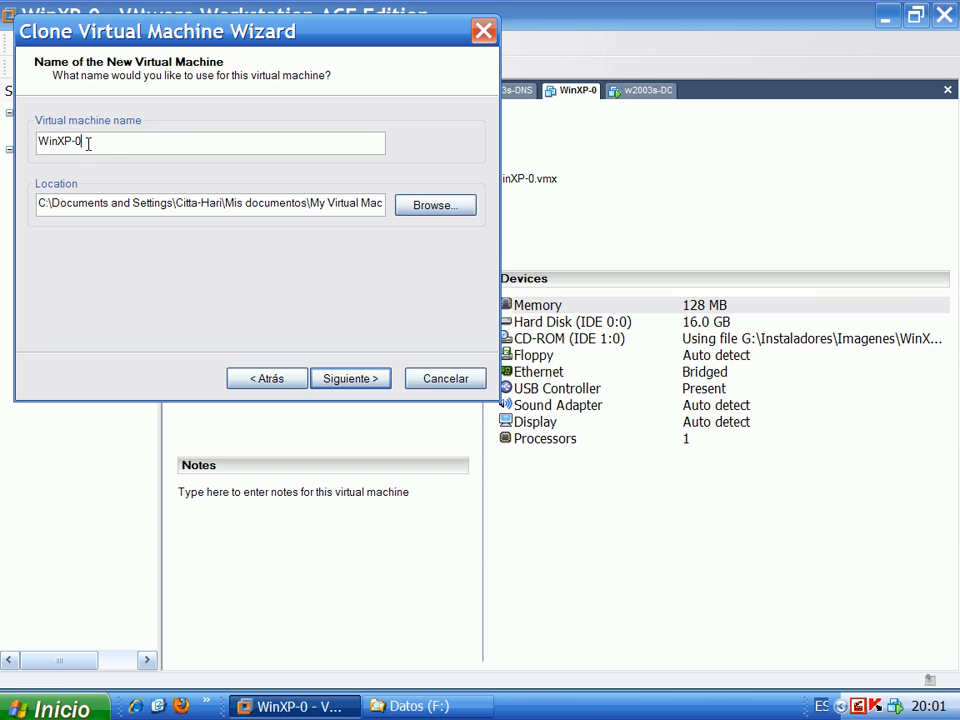
text(cliente)
Browse to the VMWare folder on the Win7 (D:) drive as the clone location
click(401, 216)
scroll(598, 398, down, 2)
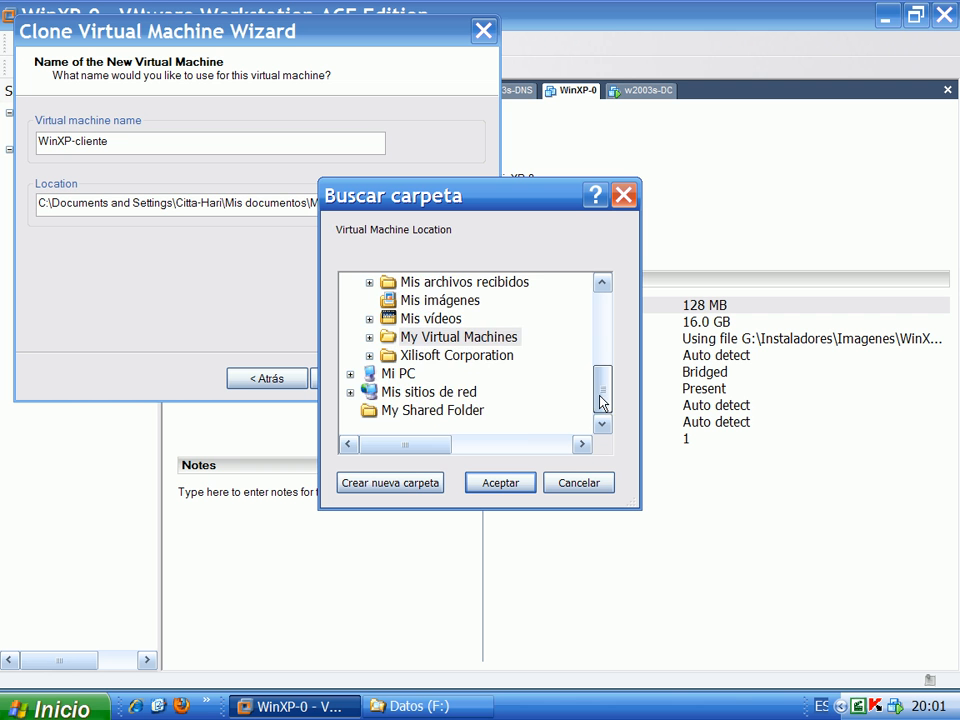
click(349, 374)
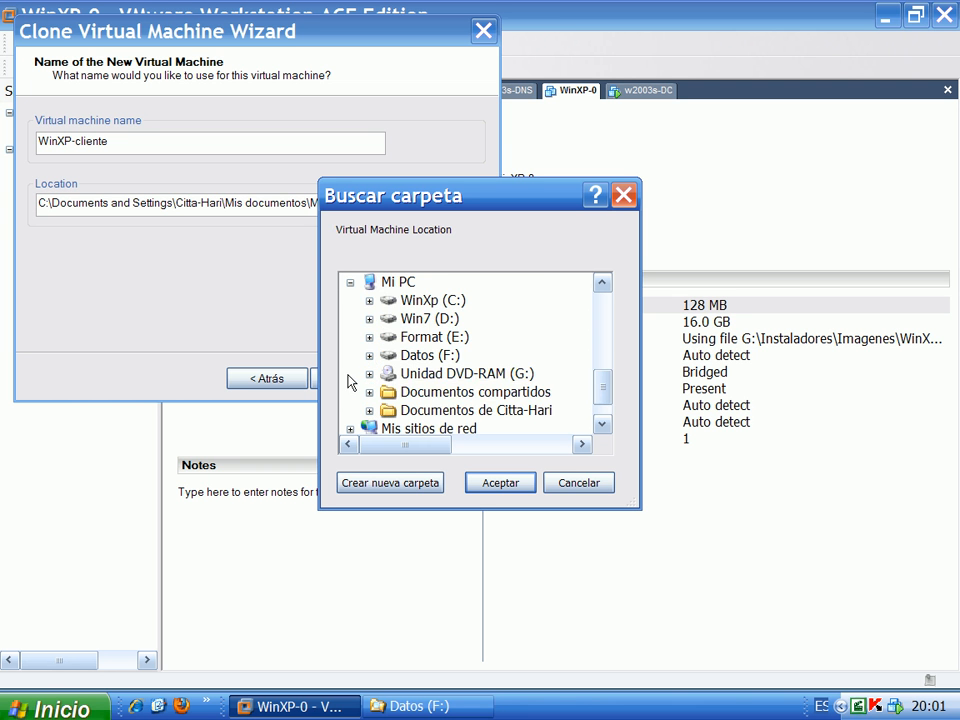
click(369, 318)
scroll(470, 403, down, 1)
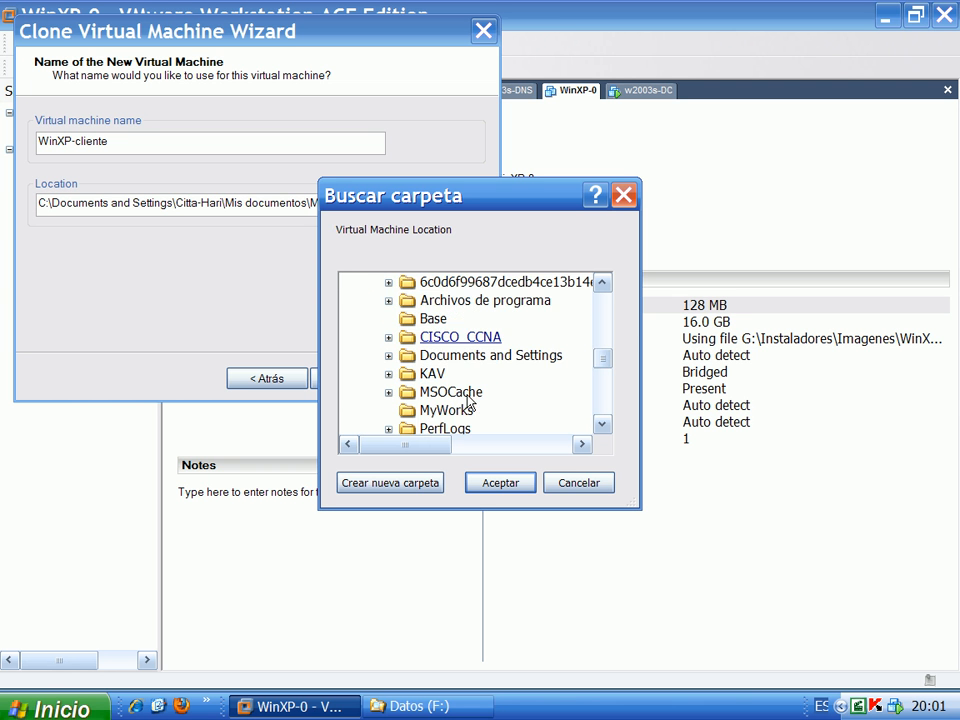
scroll(470, 403, up, 1)
scroll(470, 403, down, 2)
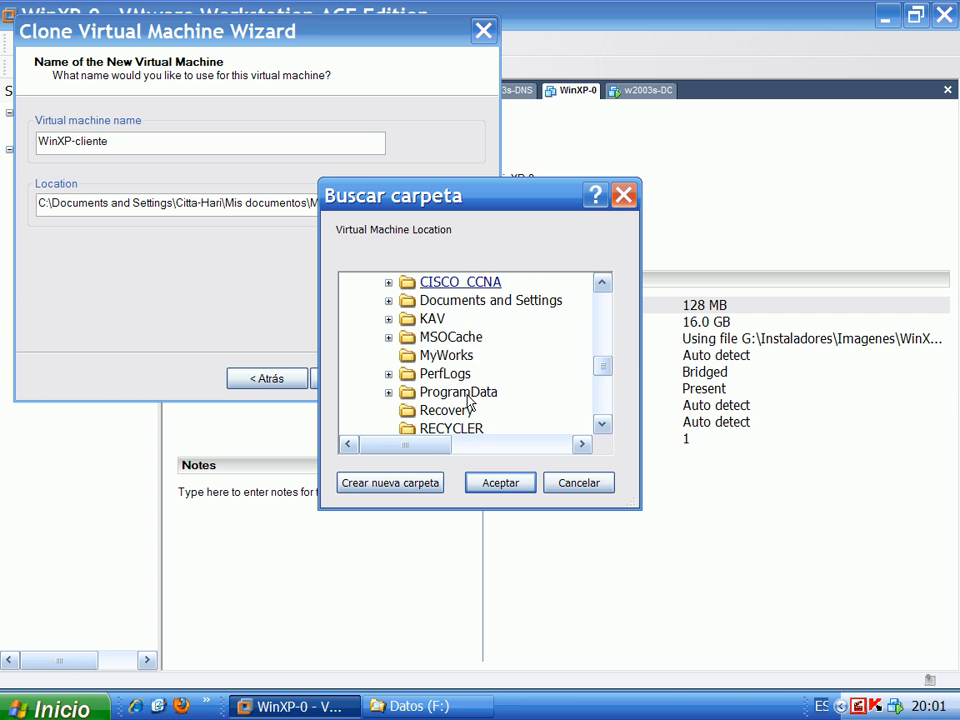
scroll(470, 403, down, 2)
click(388, 373)
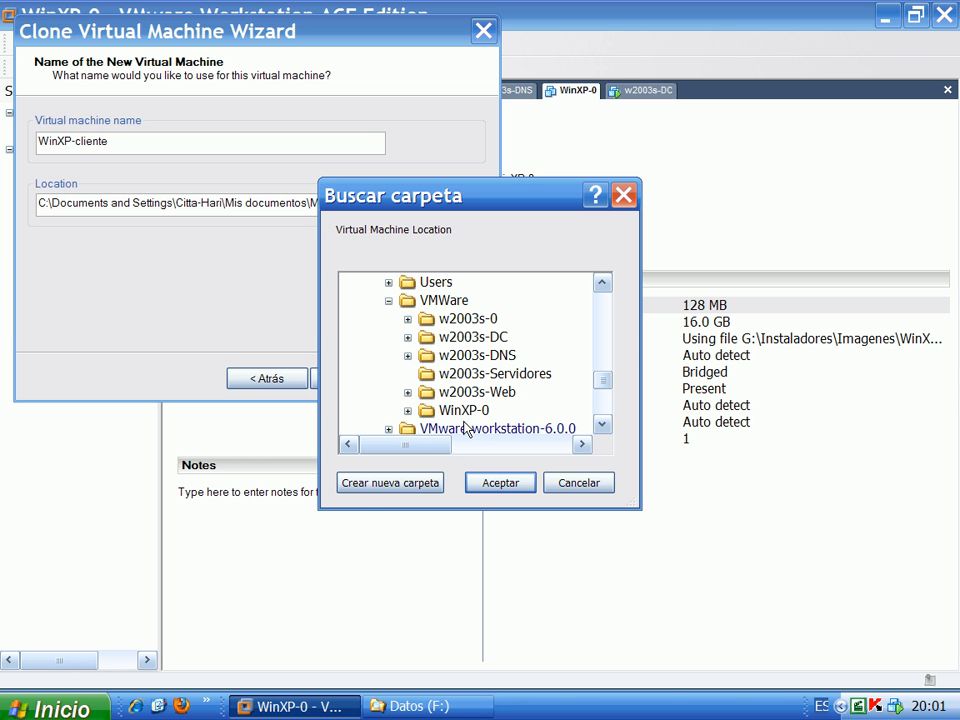
Create a new folder named WinXp-cliente inside VMWare for the clone
click(371, 490)
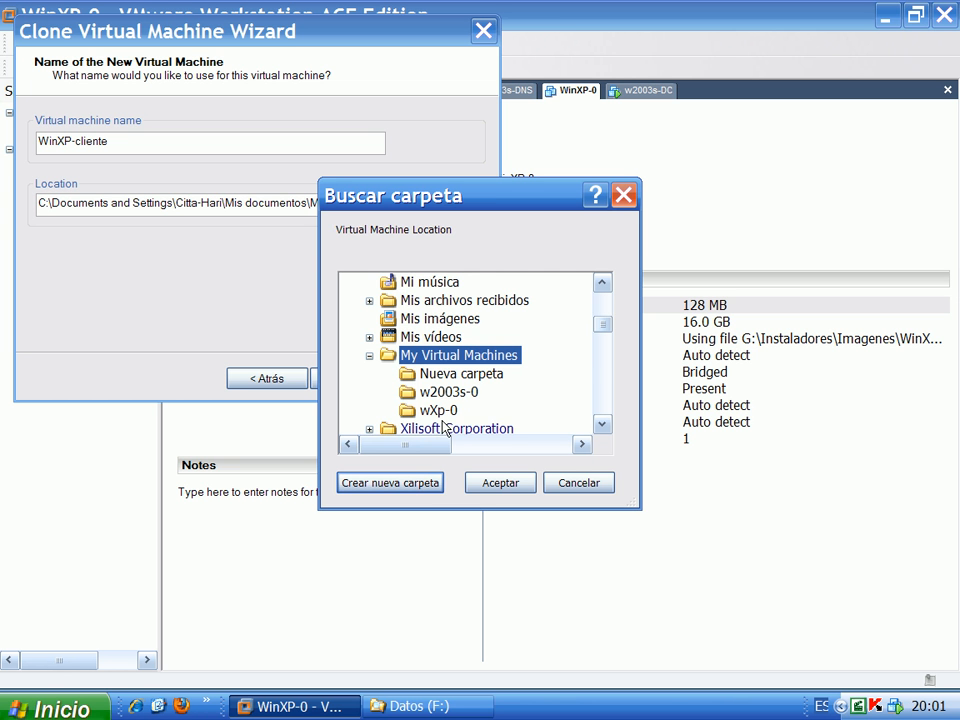
scroll(444, 428, down, 5)
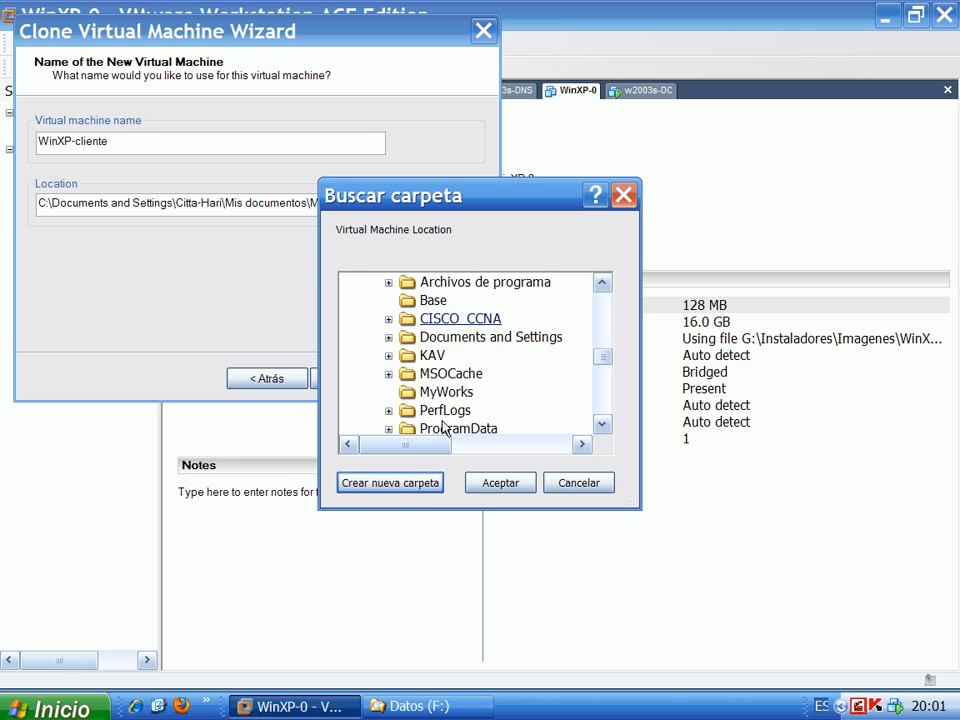
scroll(420, 425, down, 5)
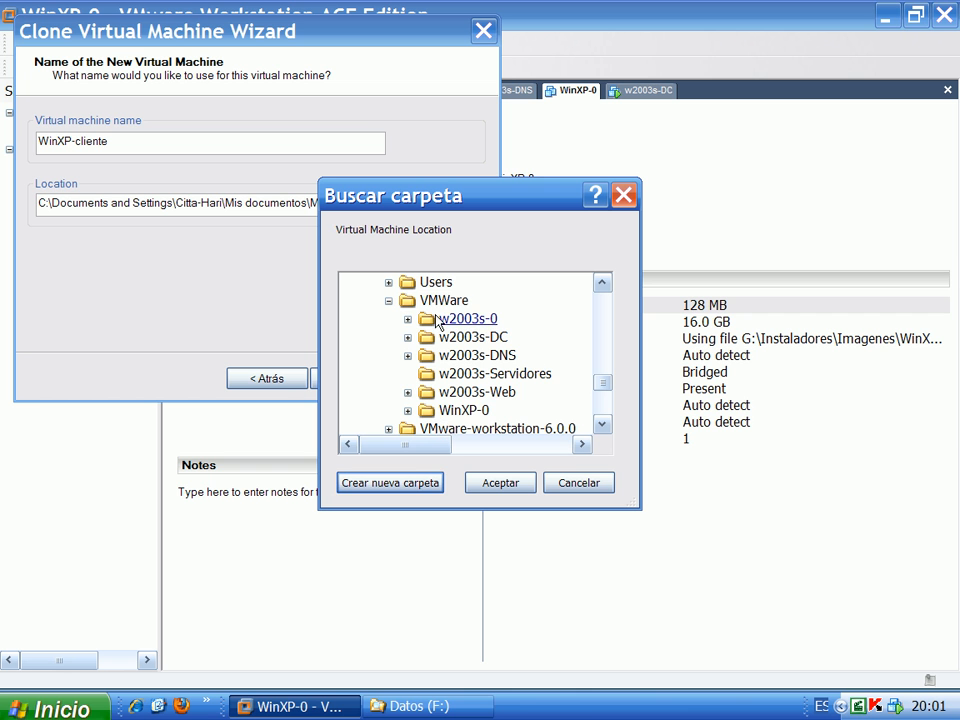
click(437, 303)
click(397, 483)
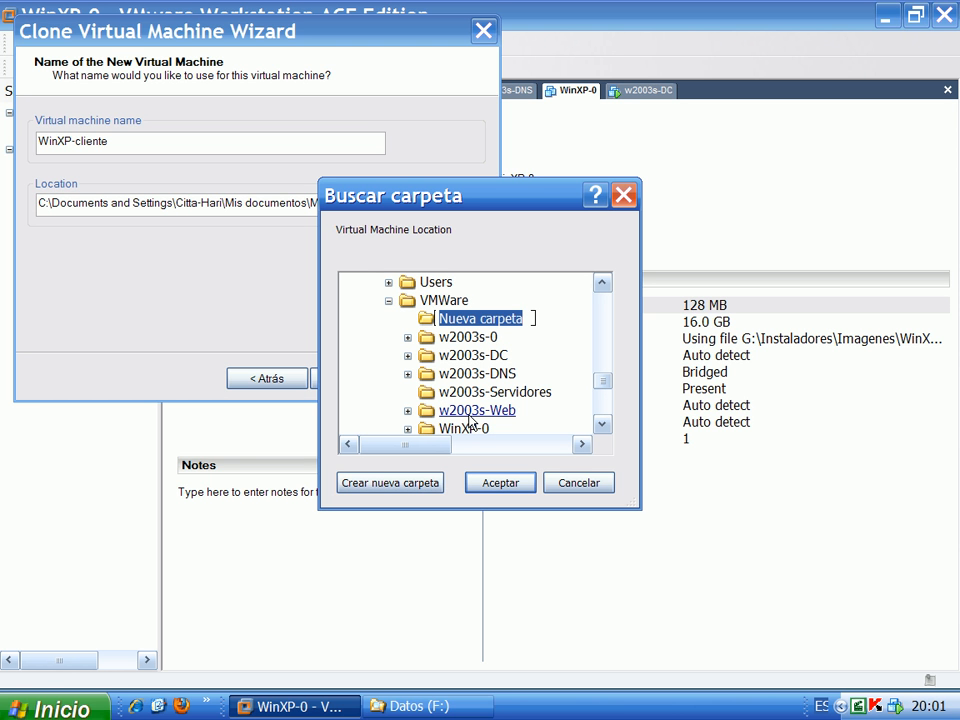
text(Win)
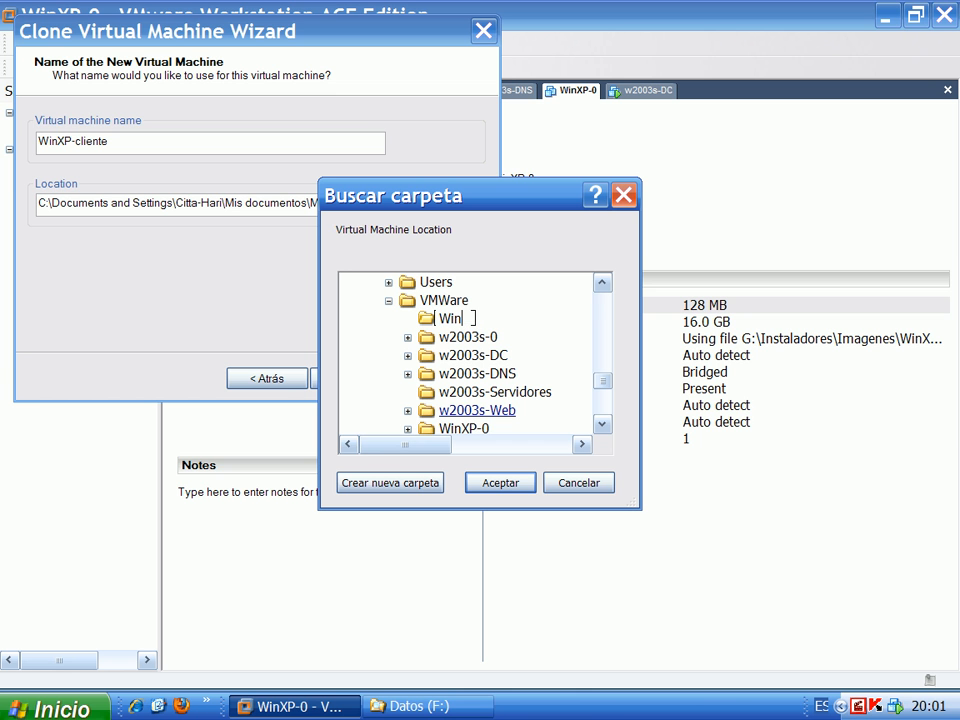
text(Xp-cliente)
key(Return)
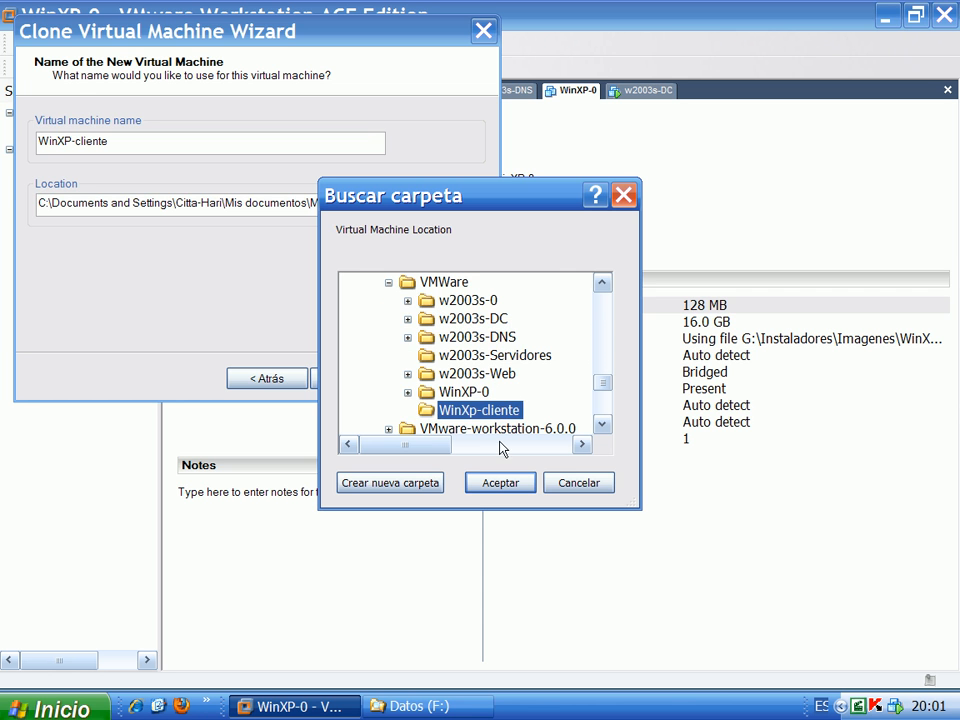